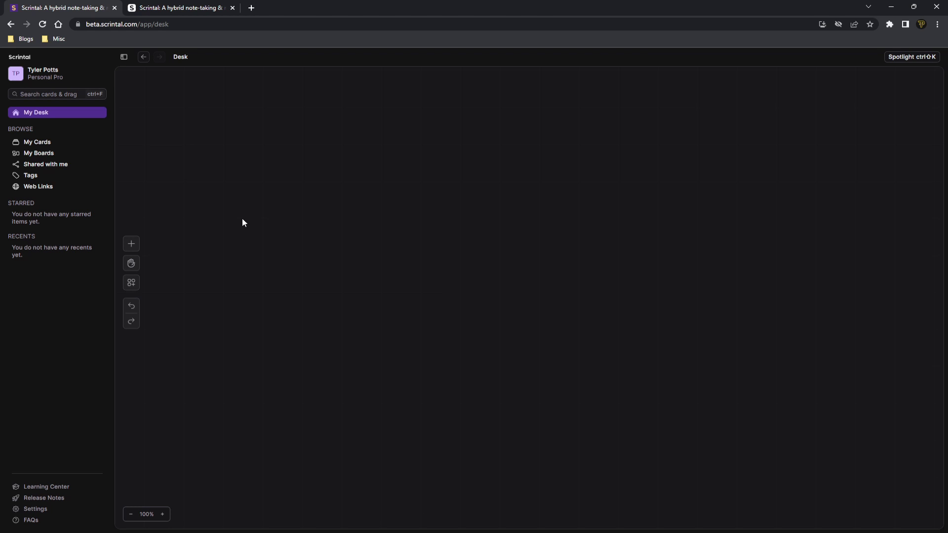
Add a 19 May 2023 daily card to the desk and reposition it
{"action": "left_click", "coordinate": [129, 244]}
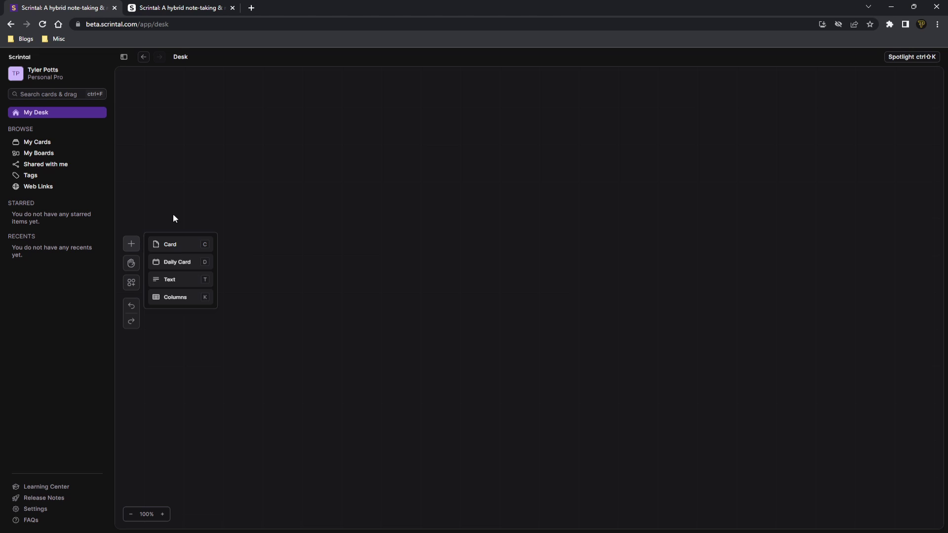
{"action": "left_click_drag", "start_coordinate": [169, 264], "coordinate": [232, 172]}
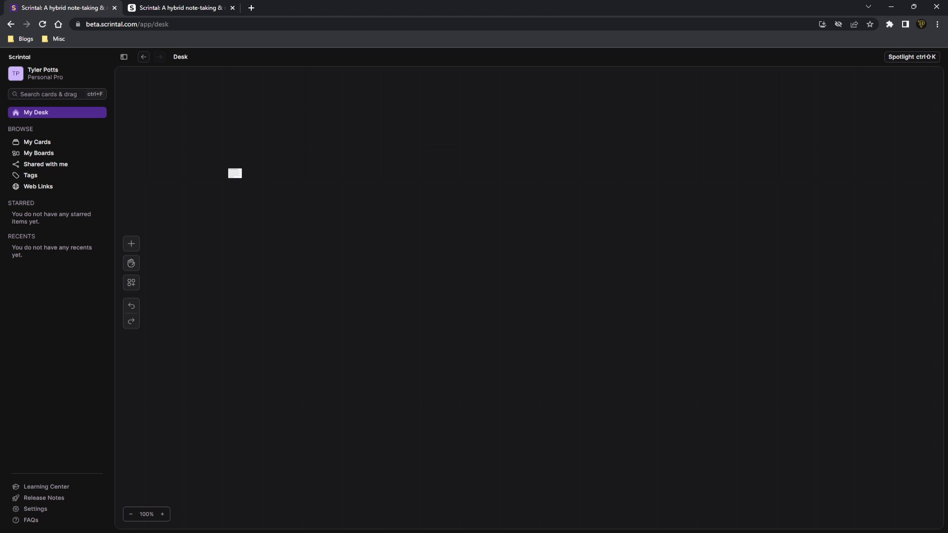
{"action": "left_click_drag", "start_coordinate": [195, 70], "coordinate": [275, 109]}
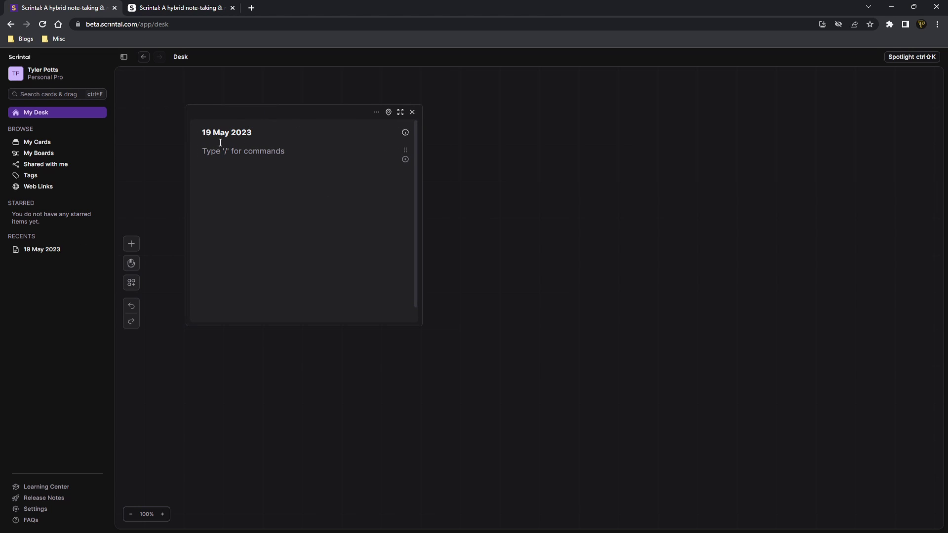
{"action": "left_click_drag", "start_coordinate": [207, 132], "coordinate": [284, 125]}
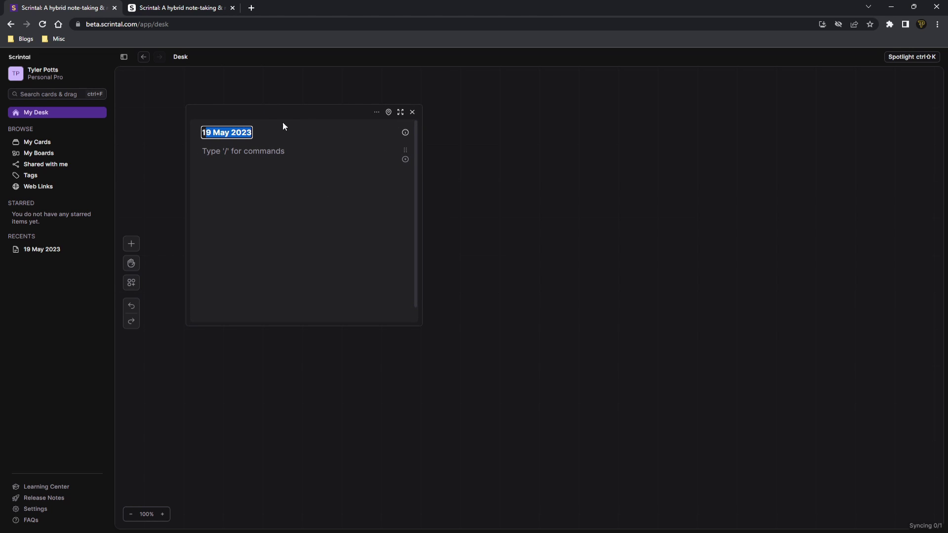
Write the bullet 'Record a video for Scrintal', strike it through, and make the card taller
{"action": "left_click", "coordinate": [252, 151]}
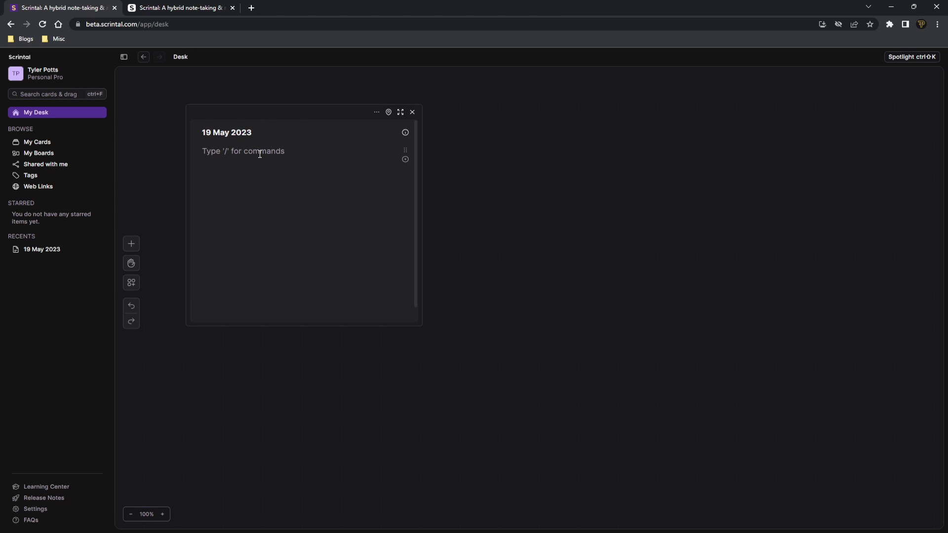
{"action": "type", "text": "-Mircod"}
{"action": "key", "text": "shift+Home"}
{"action": "type", "text": "Record a video for scrintal"}
{"action": "left_click_drag", "start_coordinate": [338, 150], "coordinate": [203, 155]}
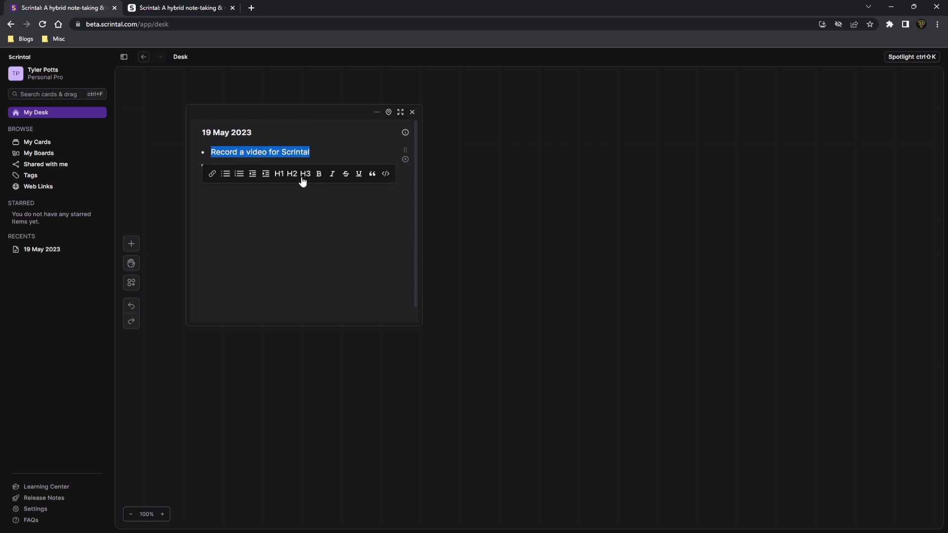
{"action": "left_click", "coordinate": [346, 173]}
{"action": "left_click", "coordinate": [251, 161]}
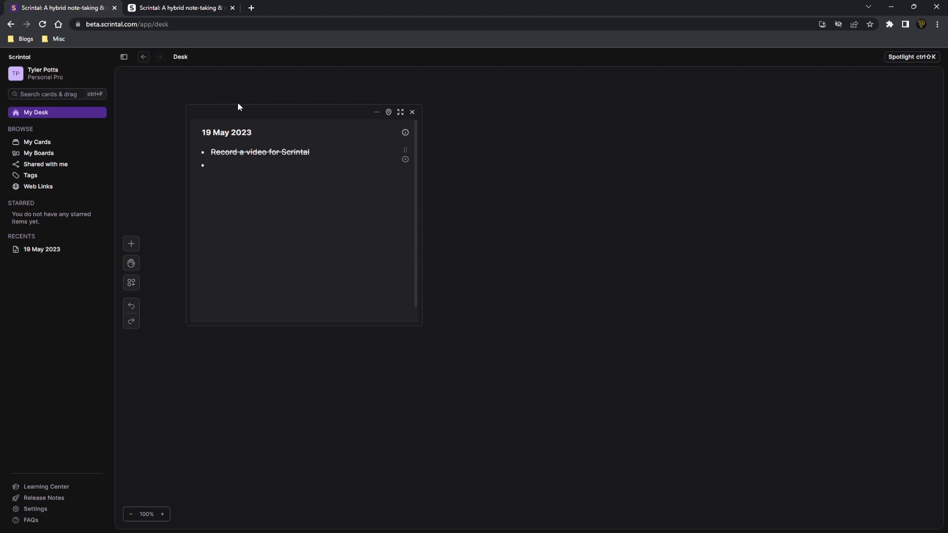
{"action": "left_click_drag", "start_coordinate": [303, 324], "coordinate": [292, 423]}
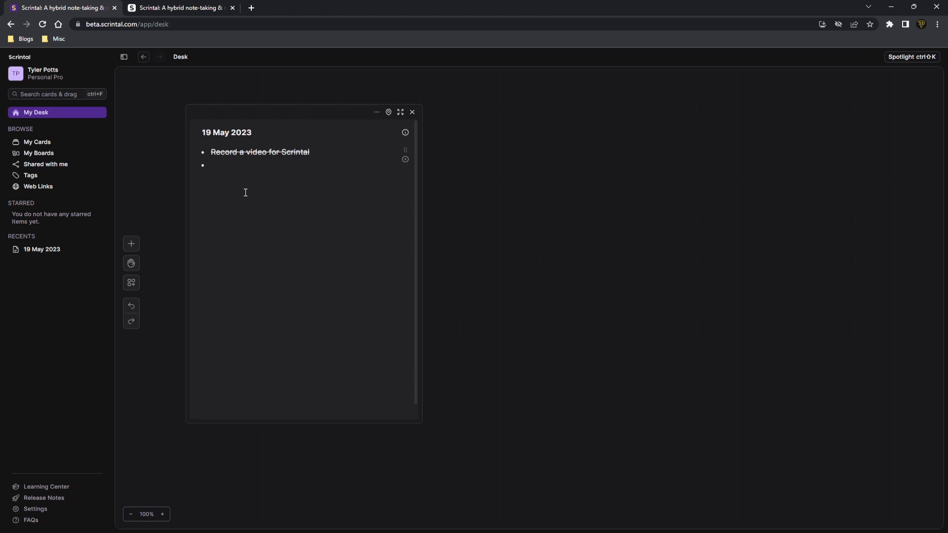
Paste the Priority Tasks and Like to dos lists and remove the blank line between them
{"action": "type", "text": "Priority Tasks Edit video for Scrintal Start new mobile game dev project Reply to comments on YouTube Like to dos Go gym Watch 2 episodes of One Piece Take kids to park Walk dog"}
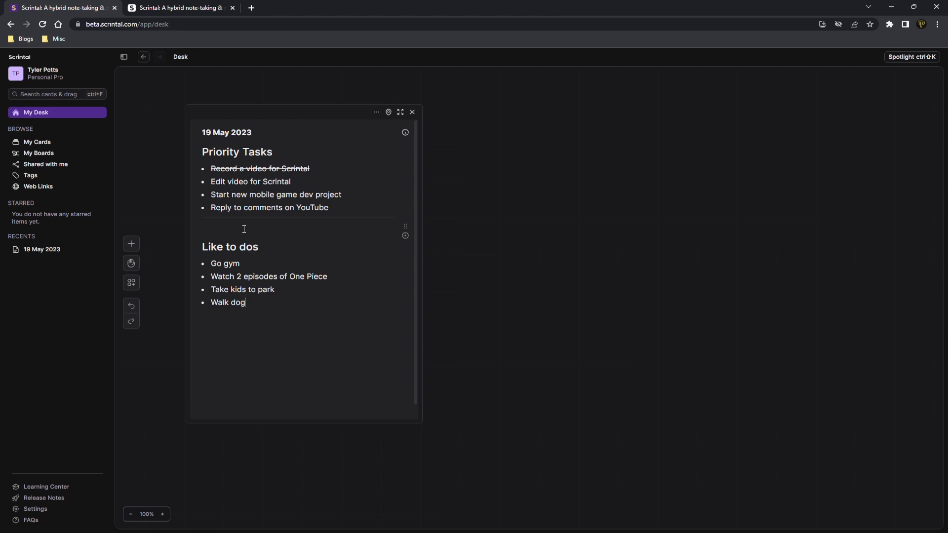
{"action": "key", "text": "BackSpace"}
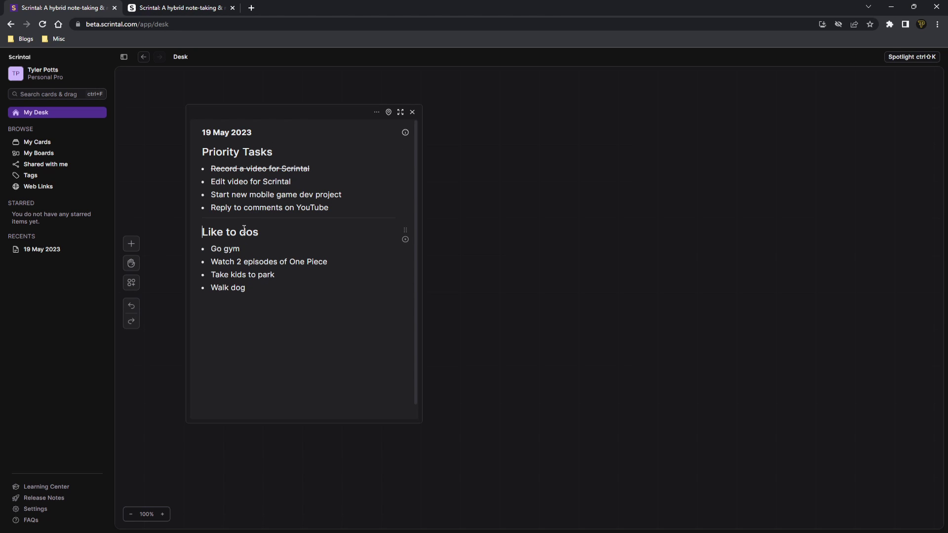
{"action": "double_click", "coordinate": [221, 151]}
{"action": "left_click", "coordinate": [259, 152]}
{"action": "left_click_drag", "start_coordinate": [221, 169], "coordinate": [300, 207]}
{"action": "left_click_drag", "start_coordinate": [211, 248], "coordinate": [262, 279]}
Review the Like to dos items ending with Walk dog and shorten the card
{"action": "left_click", "coordinate": [259, 285]}
{"action": "left_click_drag", "start_coordinate": [290, 257], "coordinate": [328, 261]}
{"action": "left_click", "coordinate": [265, 288]}
{"action": "left_click_drag", "start_coordinate": [243, 285], "coordinate": [201, 169]}
{"action": "left_click", "coordinate": [225, 169]}
{"action": "left_click", "coordinate": [269, 288]}
{"action": "left_click_drag", "start_coordinate": [258, 422], "coordinate": [277, 380]}
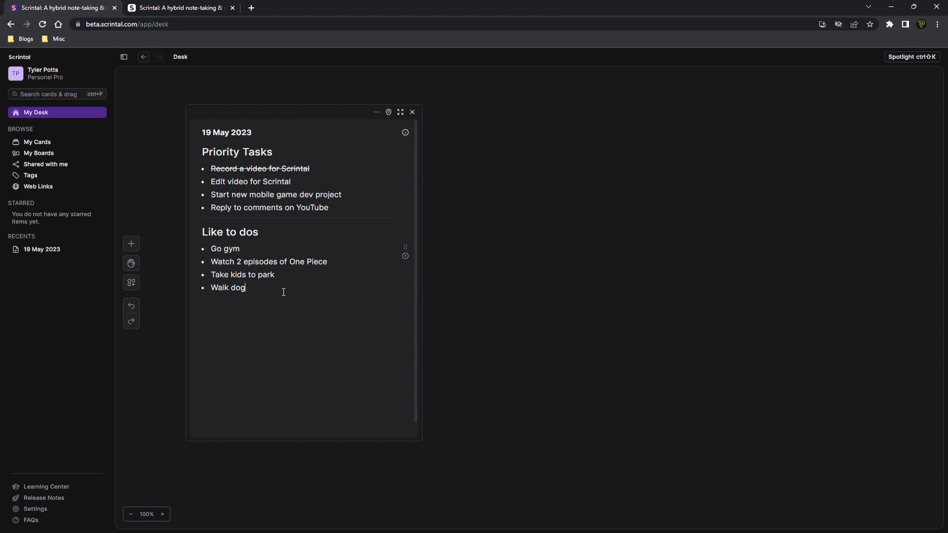
Collapse the 19 May 2023 card, reposition it on the desk, and reopen it
{"action": "left_click", "coordinate": [442, 251]}
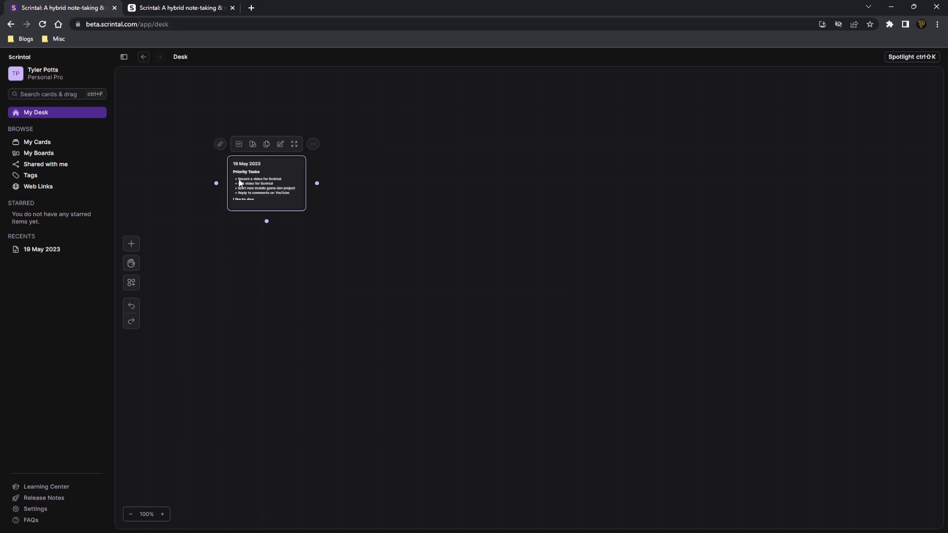
{"action": "left_click_drag", "start_coordinate": [239, 183], "coordinate": [201, 190]}
{"action": "left_click", "coordinate": [345, 212]}
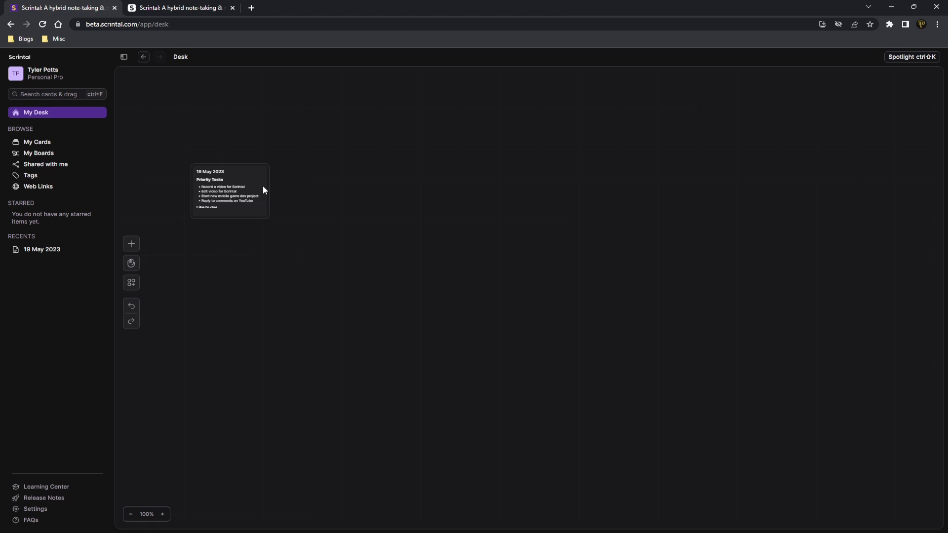
{"action": "left_click", "coordinate": [230, 207]}
{"action": "double_click", "coordinate": [233, 206]}
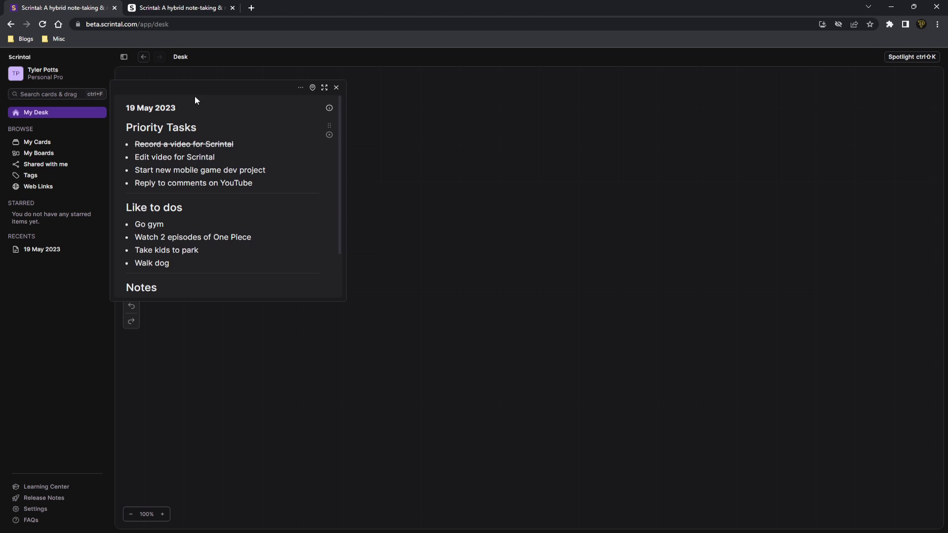
{"action": "left_click_drag", "start_coordinate": [195, 101], "coordinate": [238, 101]}
Strike through 'Edit video for Scrintal', then undo the strikethrough
{"action": "left_click", "coordinate": [261, 299]}
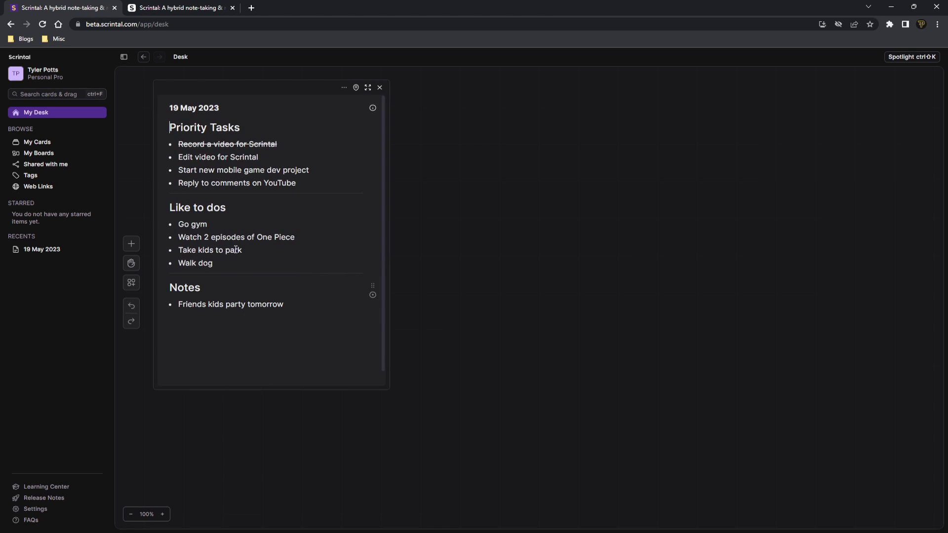
{"action": "left_click_drag", "start_coordinate": [184, 157], "coordinate": [266, 155]}
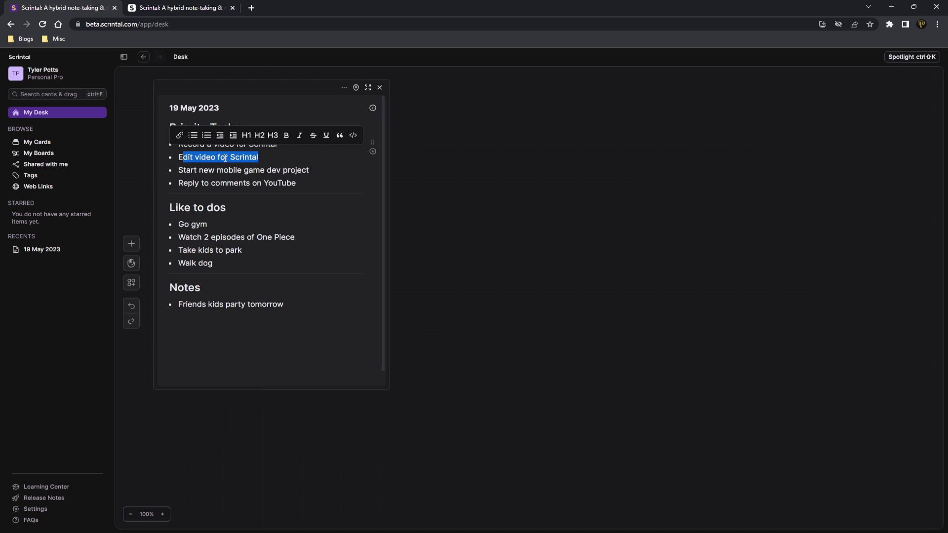
{"action": "left_click", "coordinate": [313, 136]}
{"action": "left_click", "coordinate": [259, 170]}
{"action": "key", "text": "ctrl+z"}
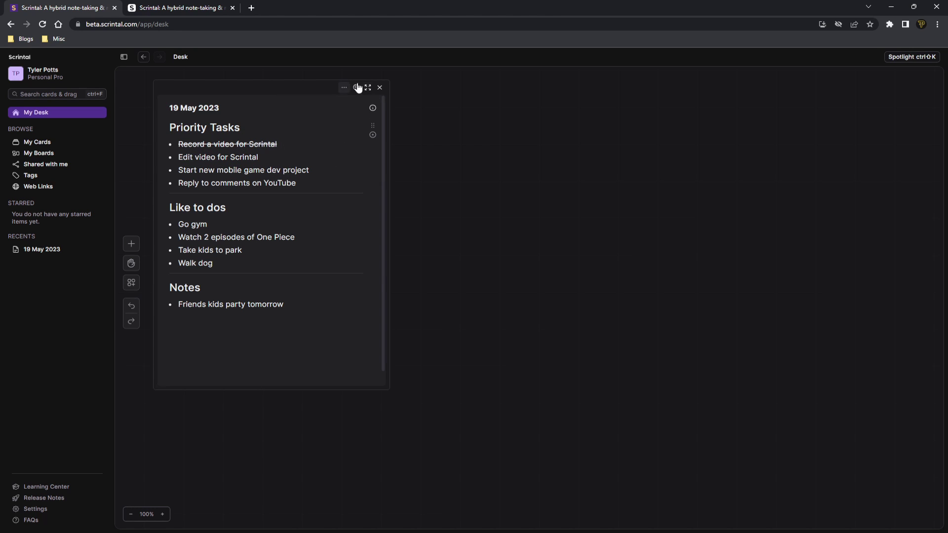
Collapse the card and delete it from the desk via its context menu
{"action": "left_click", "coordinate": [380, 87]}
{"action": "left_click_drag", "start_coordinate": [243, 197], "coordinate": [252, 166]}
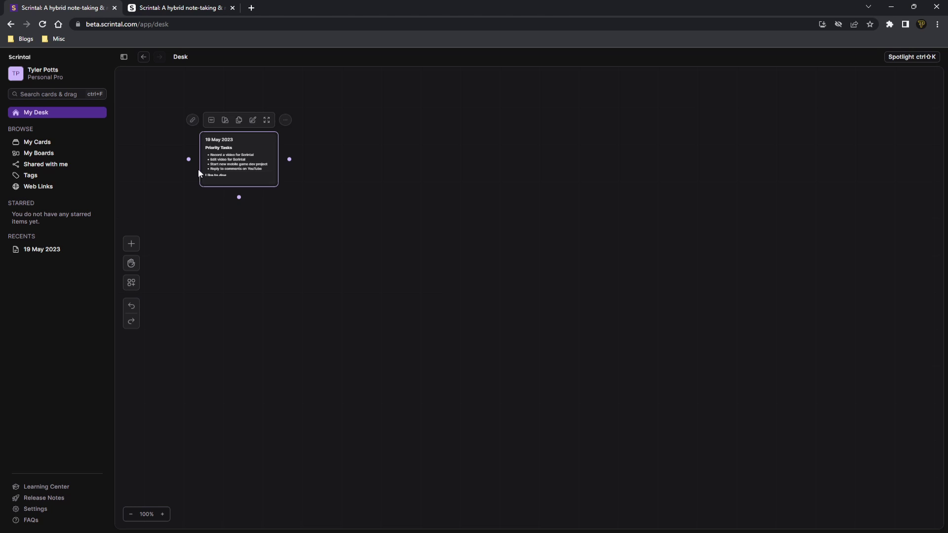
{"action": "right_click", "coordinate": [239, 156]}
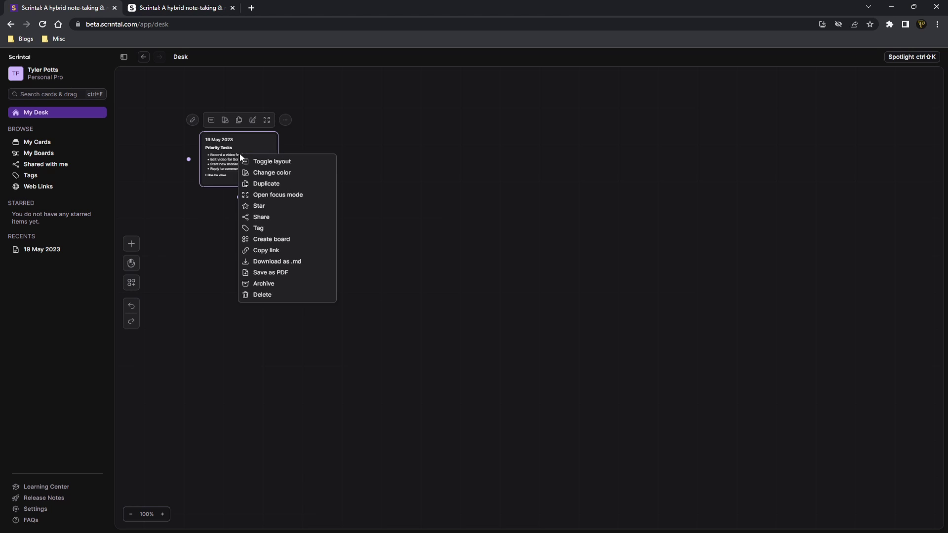
{"action": "left_click", "coordinate": [272, 293]}
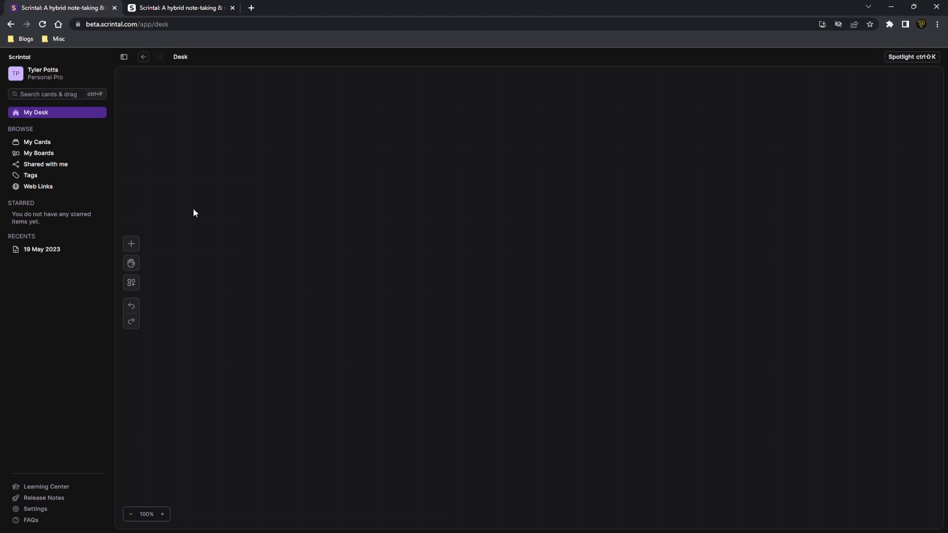
Go to My Cards and open, then close, the 19 May 2023 card
{"action": "double_click", "coordinate": [43, 142]}
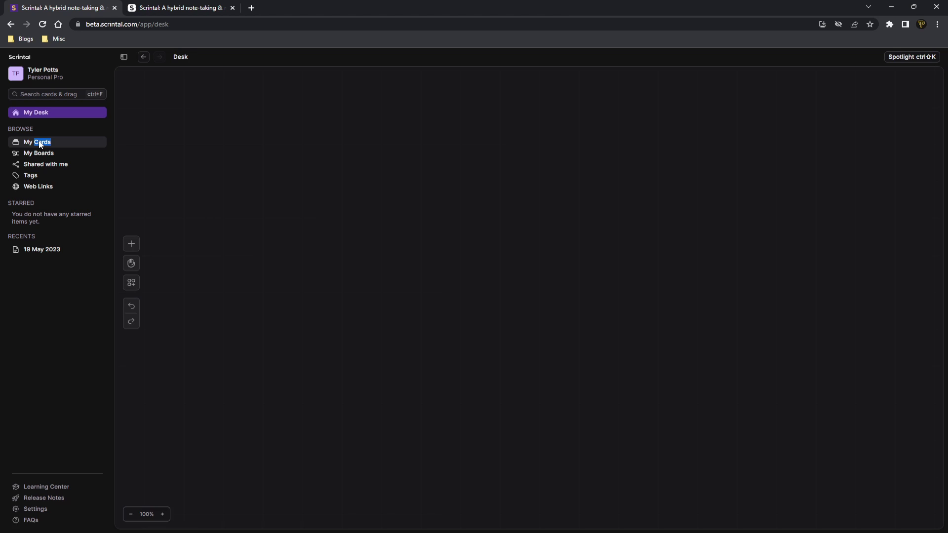
{"action": "left_click", "coordinate": [364, 147]}
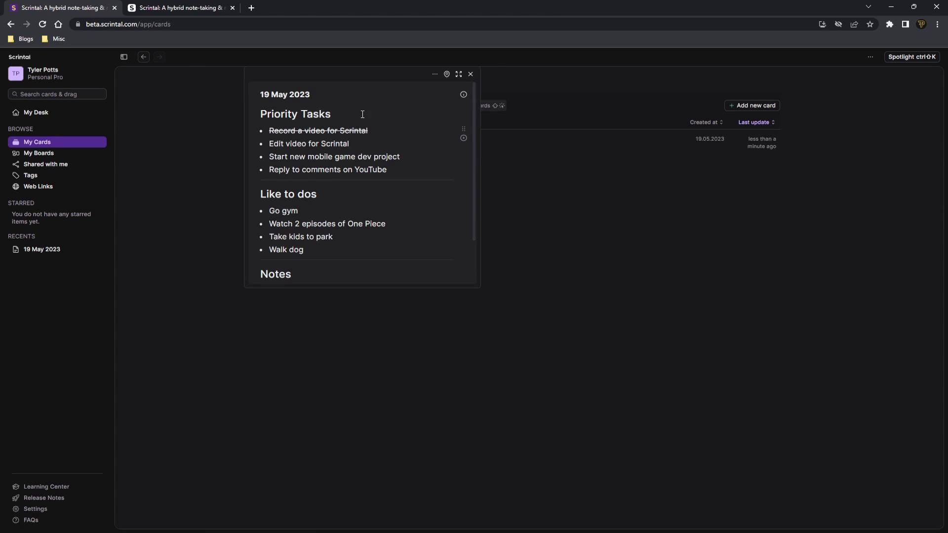
{"action": "left_click", "coordinate": [461, 148]}
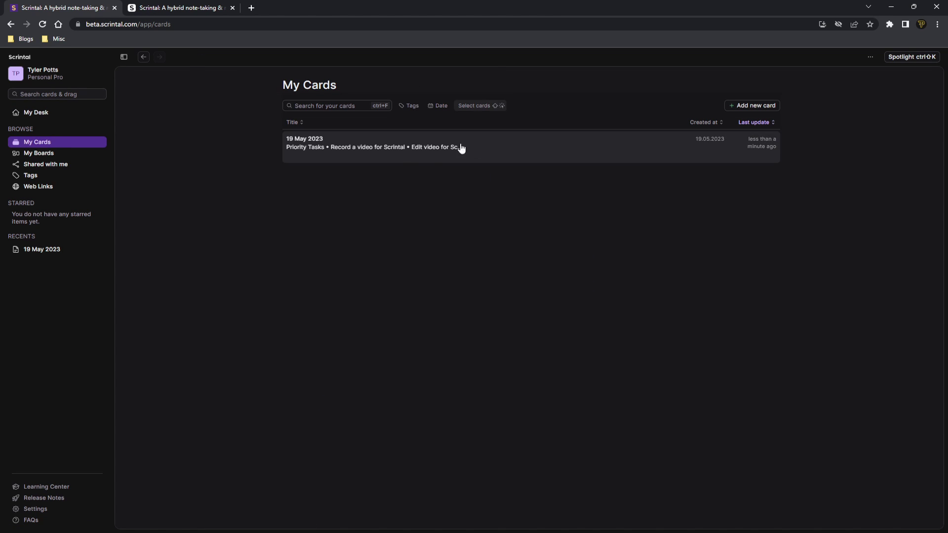
{"action": "right_click", "coordinate": [402, 143]}
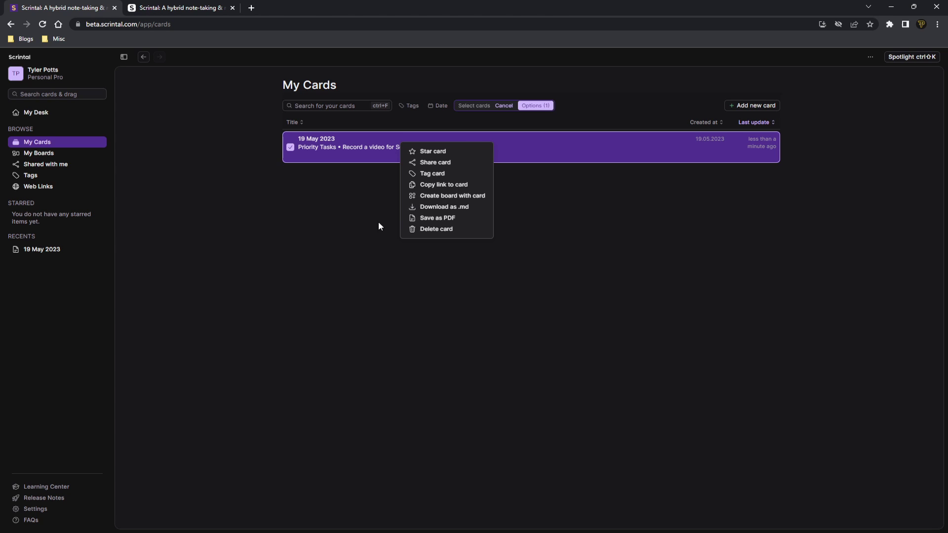
{"action": "left_click", "coordinate": [294, 168]}
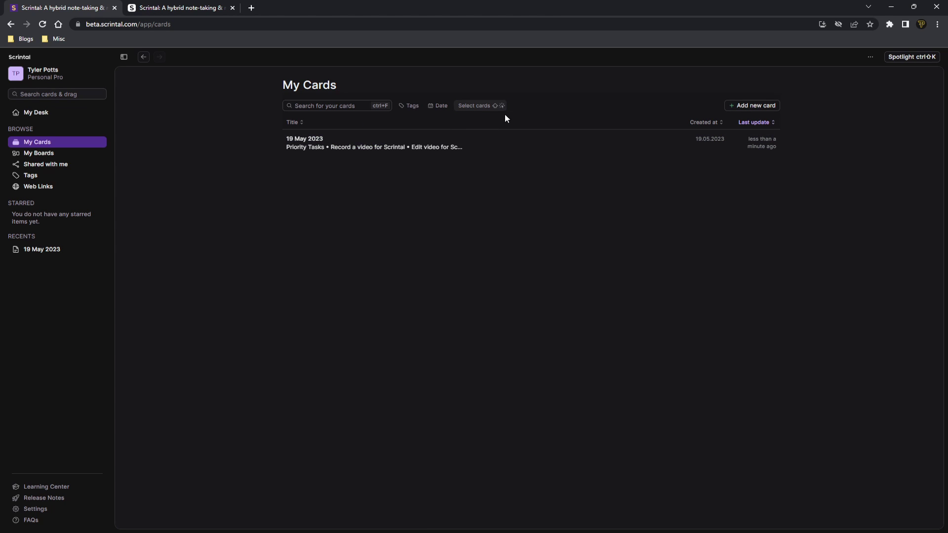
Reopen the 19 May 2023 card to review its Priority Tasks content, then close the popup
{"action": "left_click", "coordinate": [316, 157]}
{"action": "scroll", "coordinate": [319, 170], "scroll_direction": "down", "scroll_amount": 2}
{"action": "scroll", "coordinate": [321, 192], "scroll_direction": "up", "scroll_amount": 2}
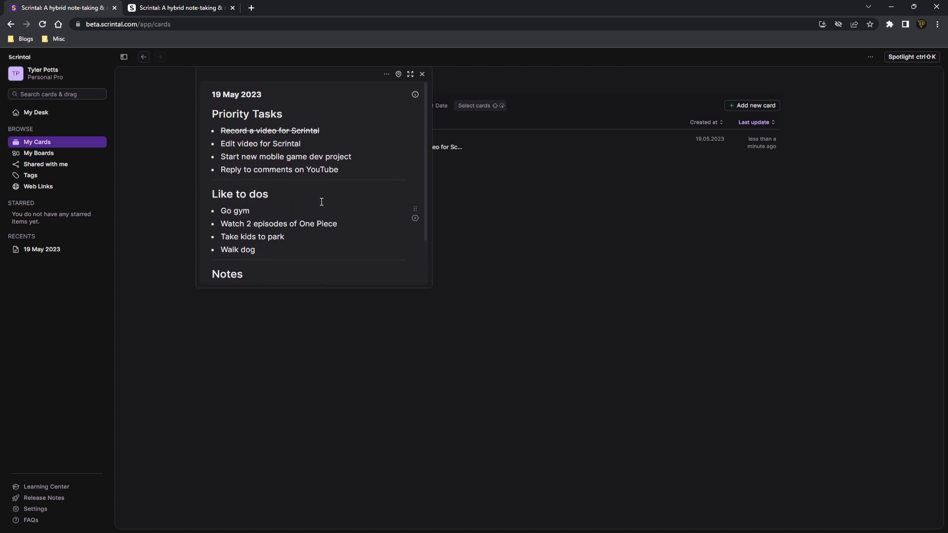
{"action": "left_click_drag", "start_coordinate": [237, 128], "coordinate": [194, 118]}
{"action": "left_click", "coordinate": [360, 169]}
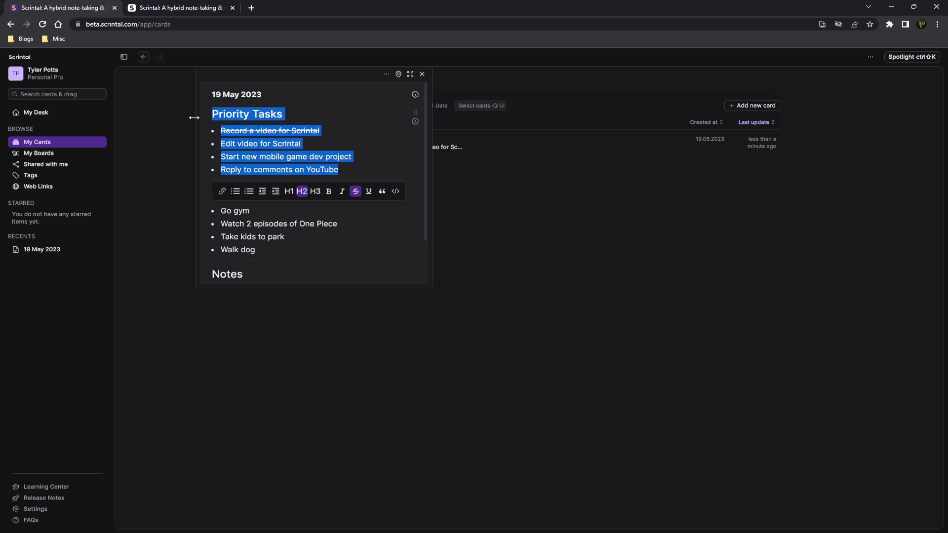
{"action": "left_click", "coordinate": [295, 143]}
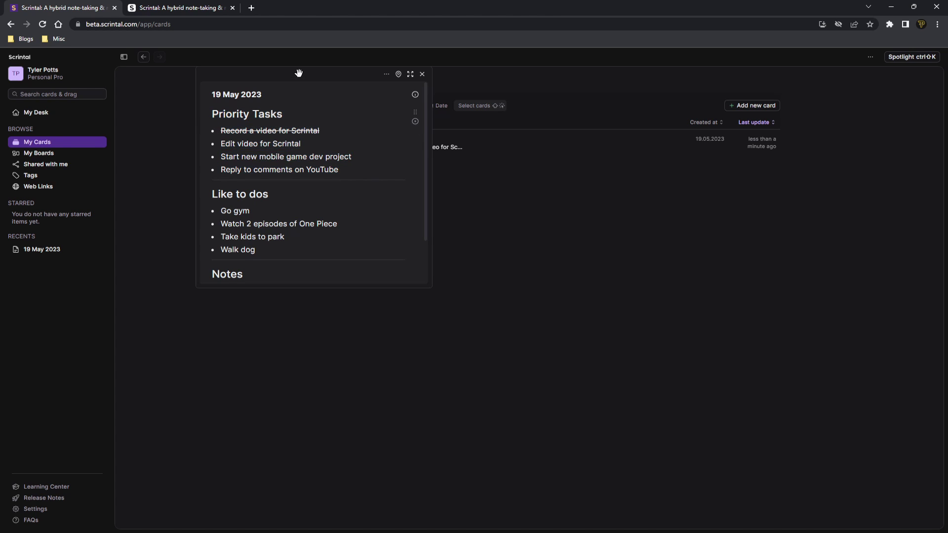
{"action": "left_click_drag", "start_coordinate": [298, 73], "coordinate": [295, 121]}
{"action": "scroll", "coordinate": [296, 223], "scroll_direction": "down", "scroll_amount": 1}
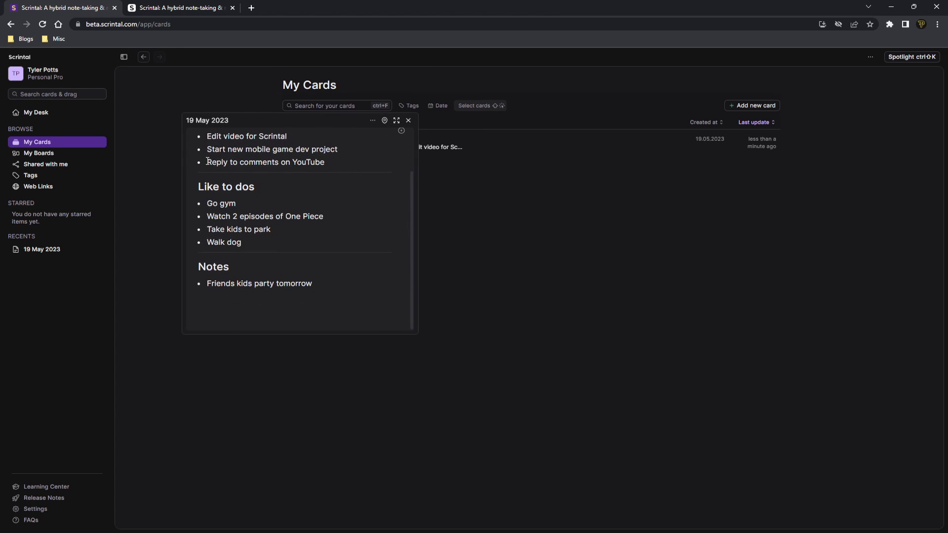
{"action": "left_click_drag", "start_coordinate": [206, 162], "coordinate": [331, 157]}
{"action": "left_click", "coordinate": [332, 158]}
{"action": "left_click", "coordinate": [408, 121]}
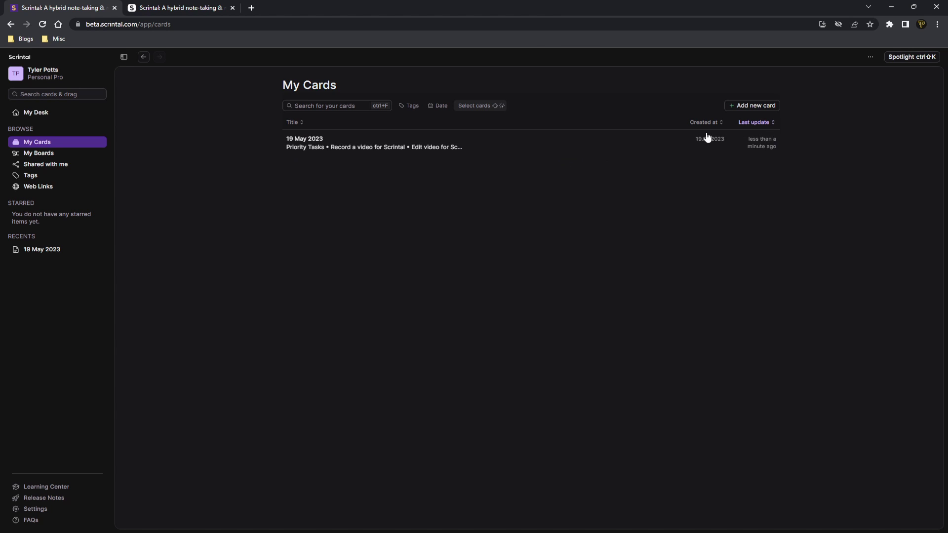
Create a linked Untitled card below the 19 May card, then permanently delete it
{"action": "left_click", "coordinate": [413, 144]}
{"action": "left_click", "coordinate": [200, 162]}
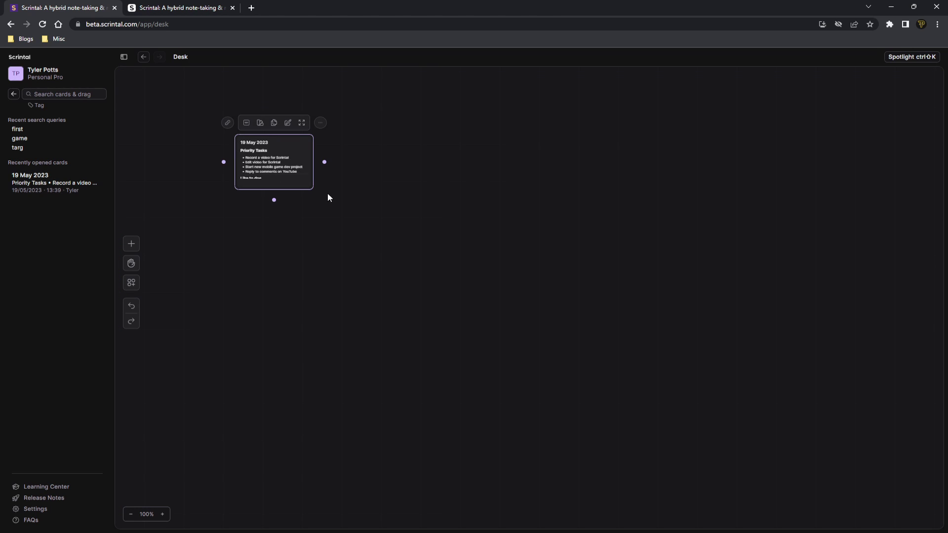
{"action": "left_click_drag", "start_coordinate": [274, 200], "coordinate": [277, 244]}
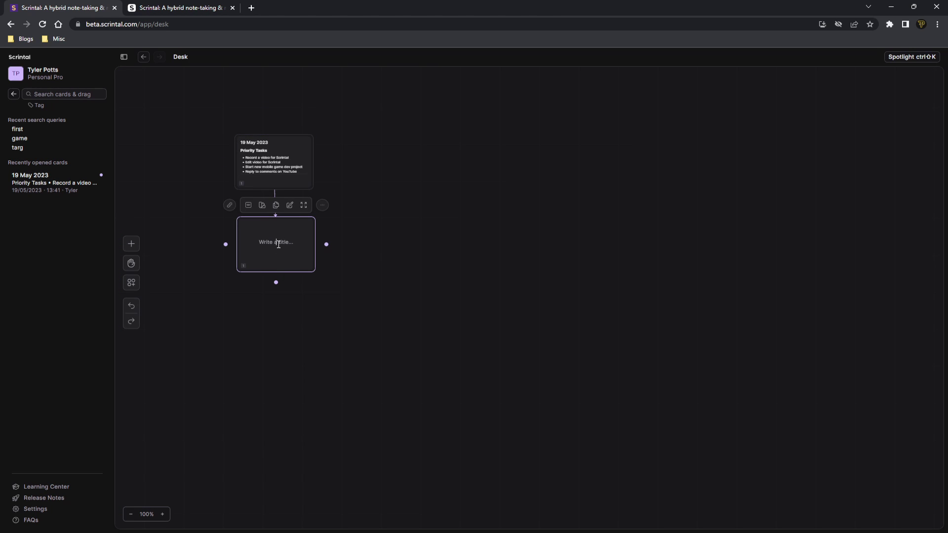
{"action": "key", "text": "Escape"}
{"action": "right_click", "coordinate": [280, 262]}
{"action": "left_click", "coordinate": [313, 404]}
{"action": "left_click", "coordinate": [520, 316]}
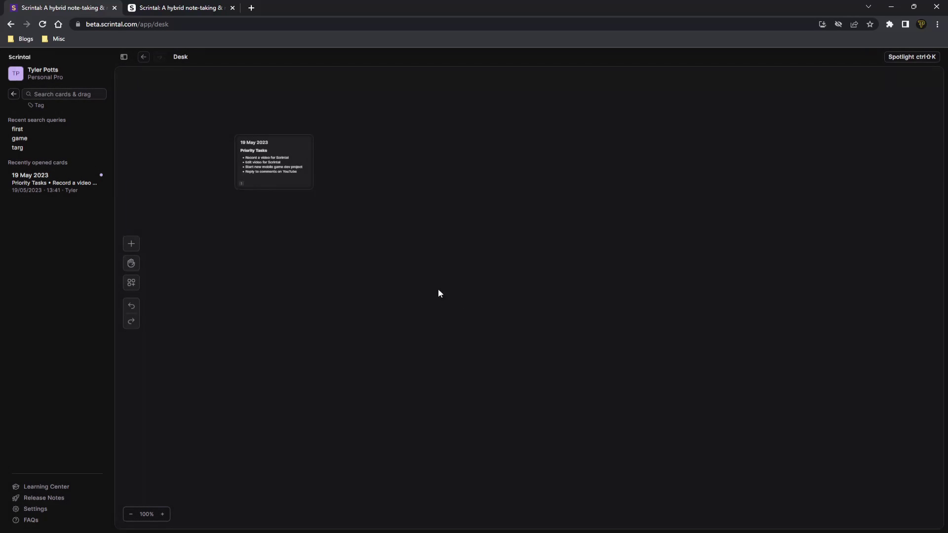
Create another linked card to the right, then remove both Untitled links from the 19 May card
{"action": "left_click", "coordinate": [292, 176]}
{"action": "left_click_drag", "start_coordinate": [324, 163], "coordinate": [384, 164]}
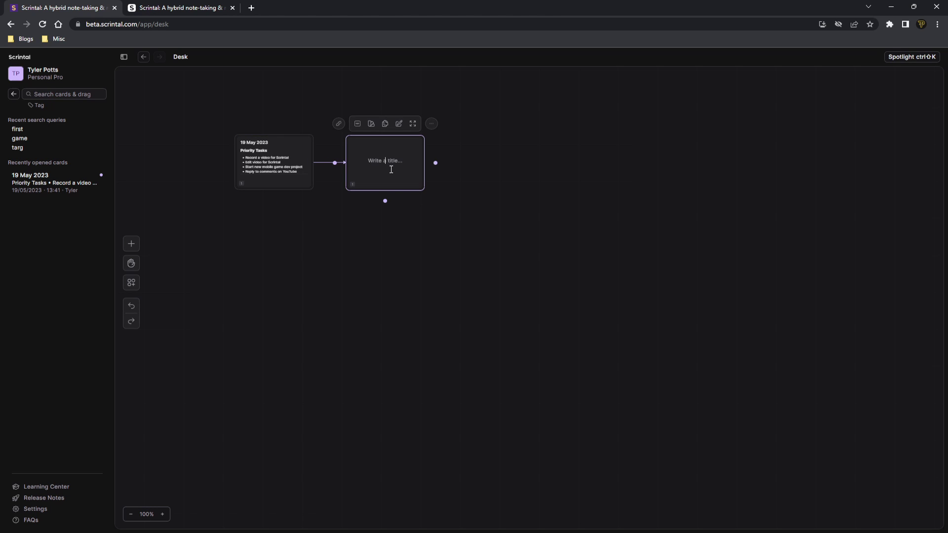
{"action": "left_click", "coordinate": [271, 180]}
{"action": "scroll", "coordinate": [263, 182], "scroll_direction": "down", "scroll_amount": 3}
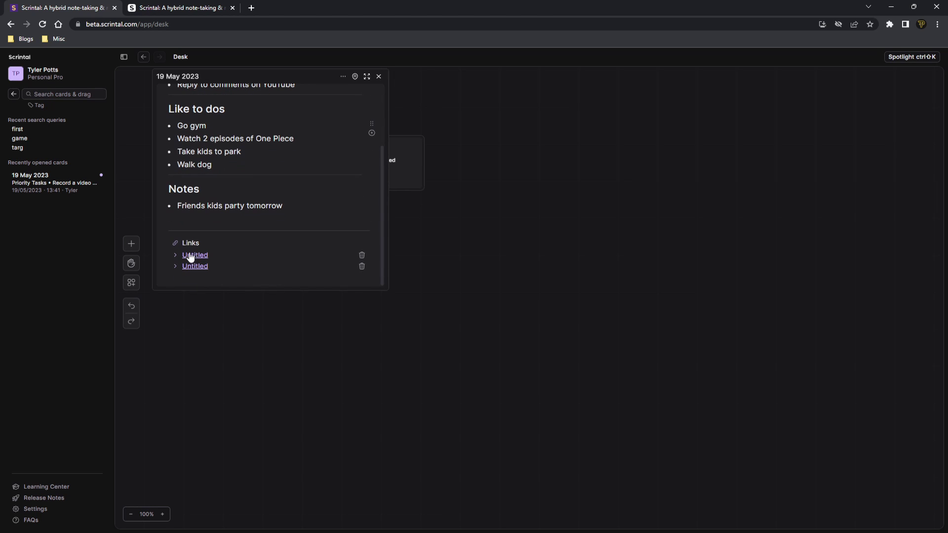
{"action": "left_click", "coordinate": [362, 266]}
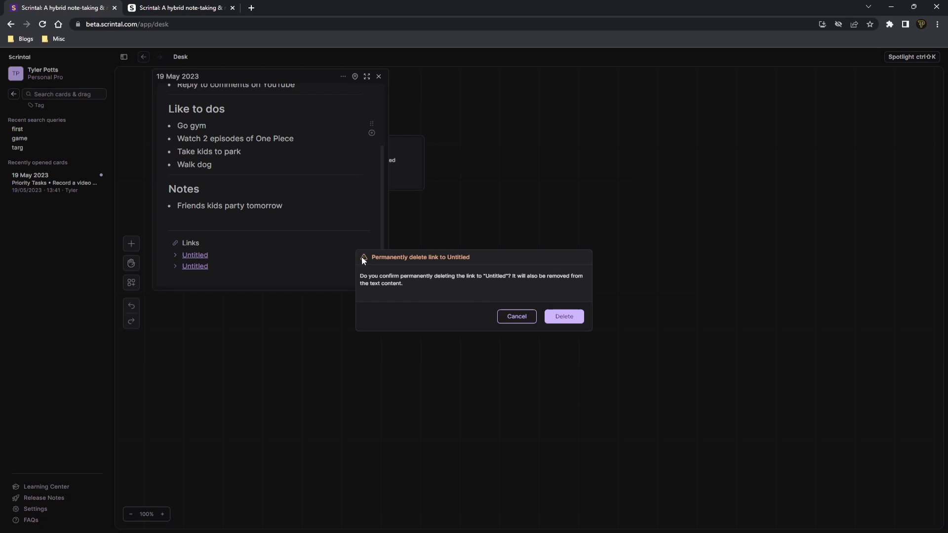
{"action": "left_click", "coordinate": [563, 316]}
{"action": "left_click", "coordinate": [360, 255]}
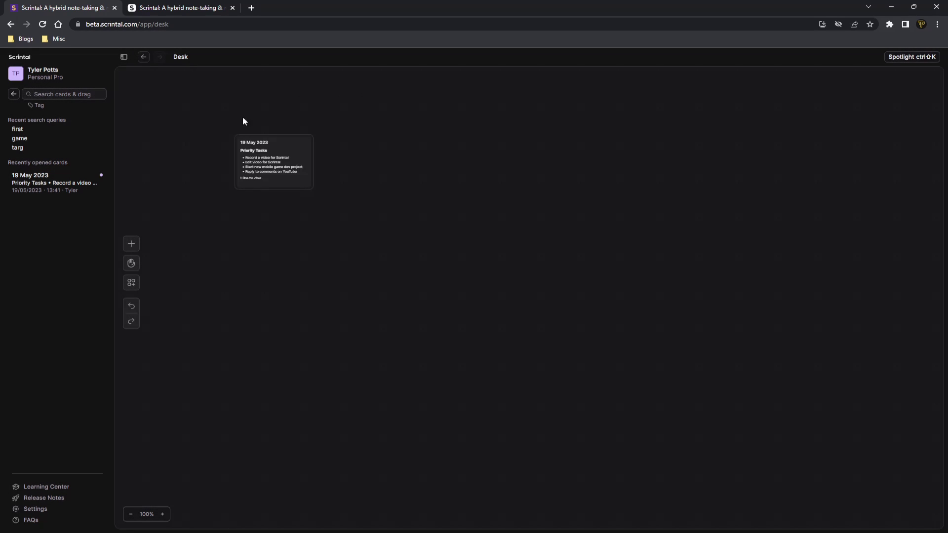
Add a new desk card titled 'Meeting 19/05/2023 - Client name'
{"action": "left_click_drag", "start_coordinate": [256, 158], "coordinate": [209, 147]}
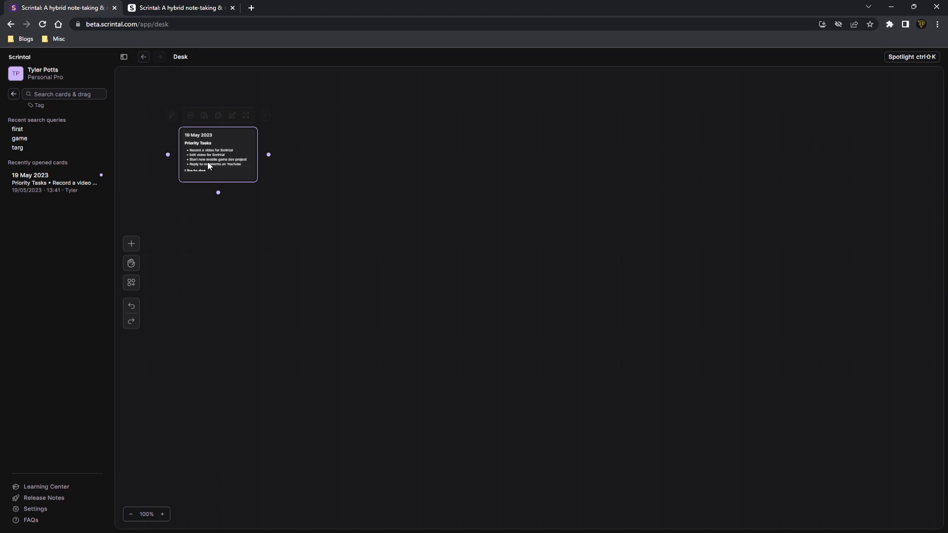
{"action": "left_click", "coordinate": [131, 249]}
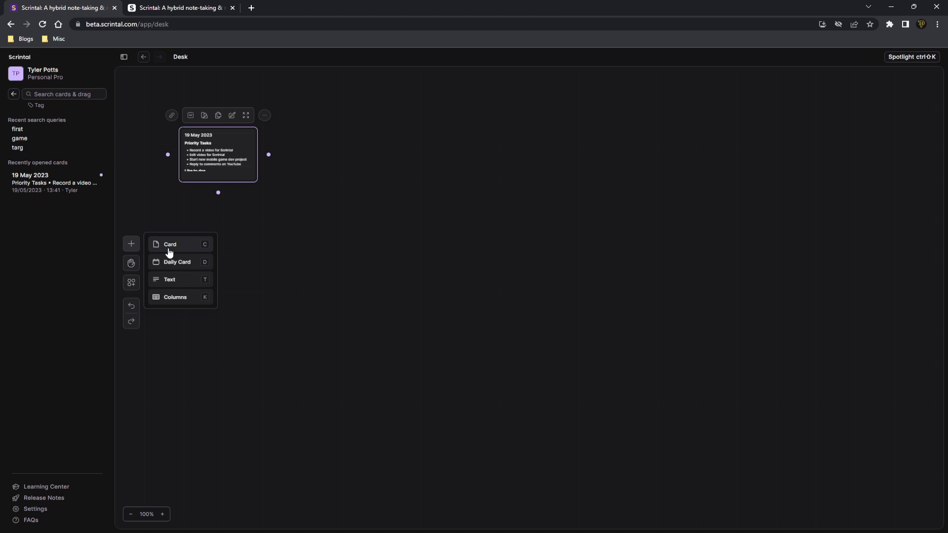
{"action": "left_click", "coordinate": [169, 251]}
{"action": "left_click", "coordinate": [558, 222]}
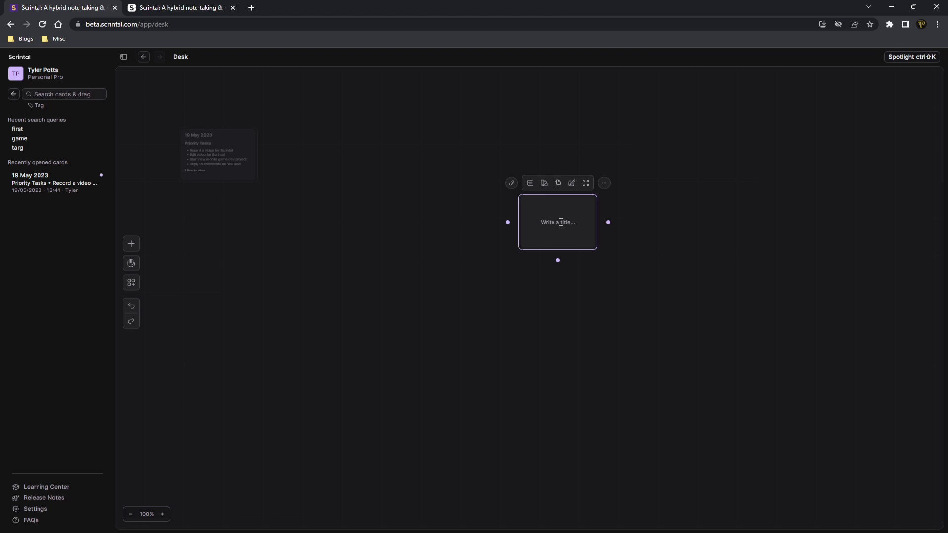
{"action": "type", "text": "Meeting 19/05/2023 - Client name"}
{"action": "key", "text": "Escape"}
Add the bullets 'New web app' and 'Built in Vue JS' to the meeting card
{"action": "double_click", "coordinate": [569, 217]}
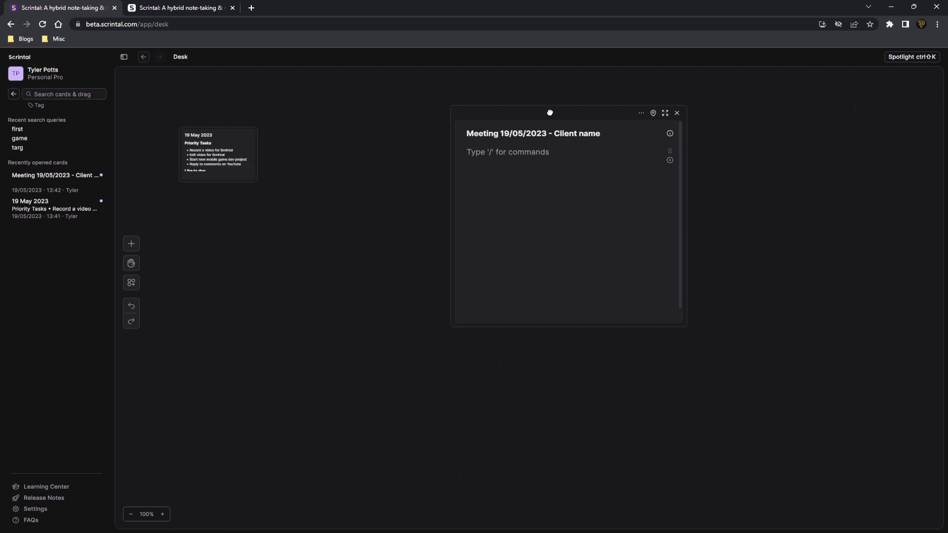
{"action": "left_click_drag", "start_coordinate": [548, 113], "coordinate": [449, 99]}
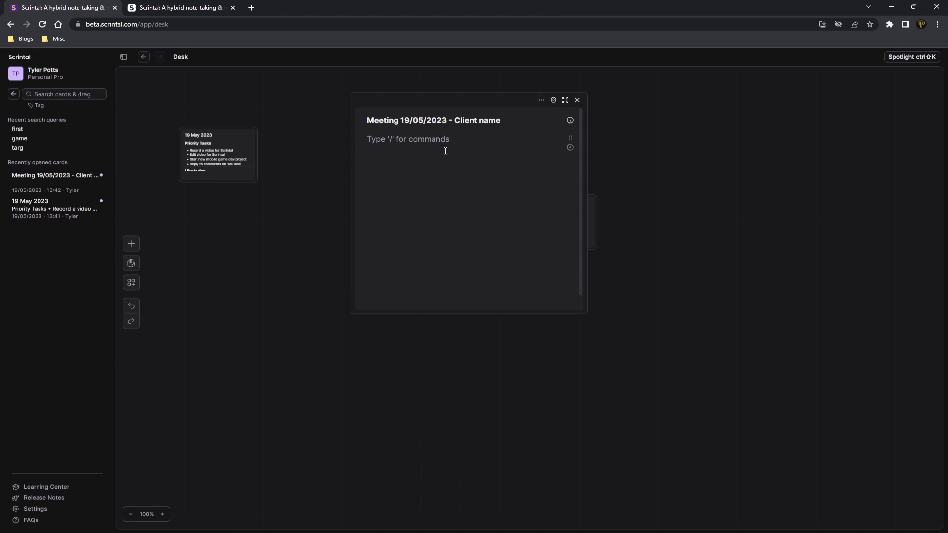
{"action": "type", "text": "- "}
{"action": "type", "text": "New web app"}
{"action": "type", "text": "Built in Vue JS"}
{"action": "key", "text": "BackSpace"}
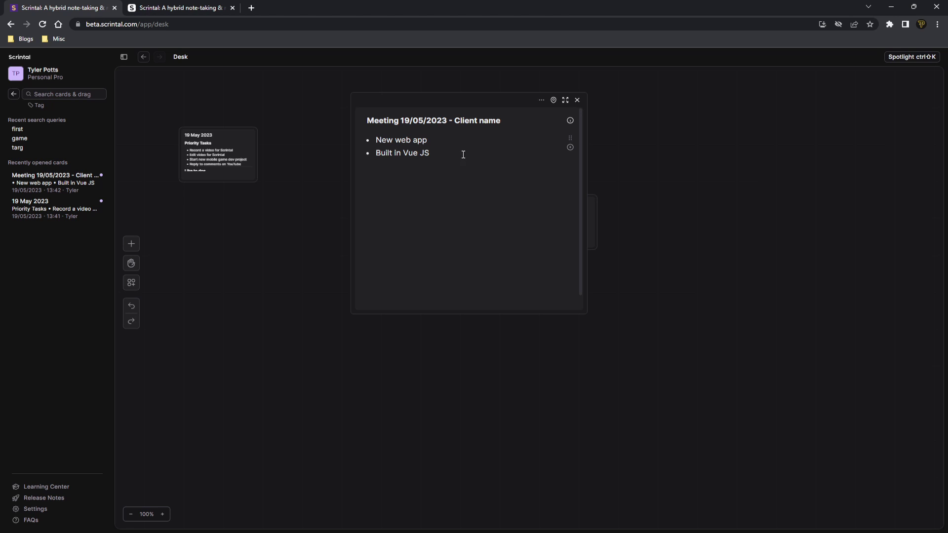
Add the bullets 'They want a carousel' and 'Login / register' to the meeting card
{"action": "left_click_drag", "start_coordinate": [474, 98], "coordinate": [429, 129]}
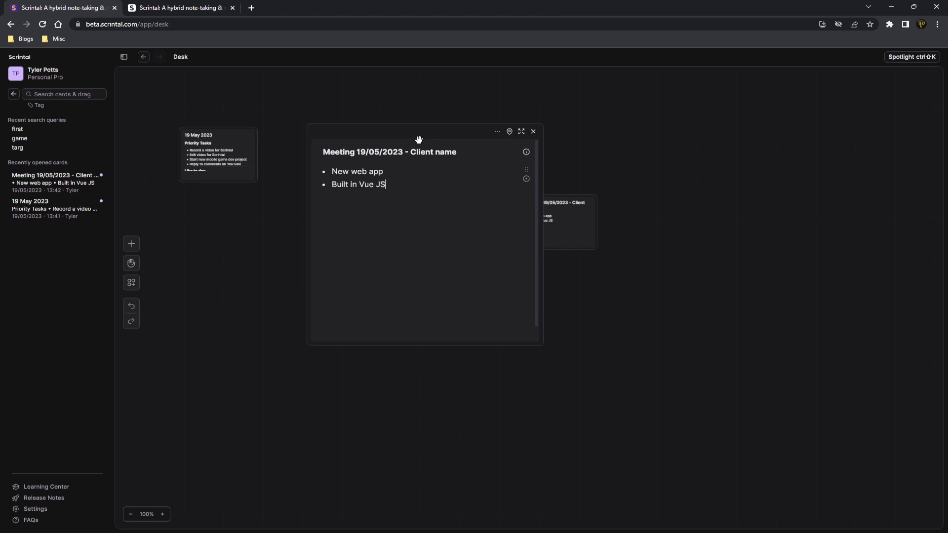
{"action": "left_click_drag", "start_coordinate": [392, 180], "coordinate": [329, 184]}
{"action": "left_click", "coordinate": [405, 179]}
{"action": "left_click_drag", "start_coordinate": [392, 186], "coordinate": [324, 179]}
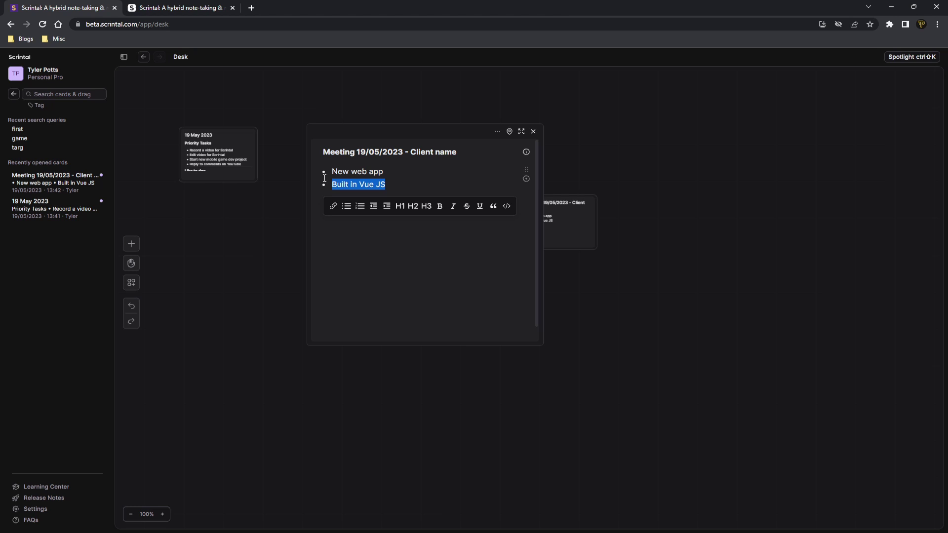
{"action": "double_click", "coordinate": [342, 183]}
{"action": "double_click", "coordinate": [367, 185]}
{"action": "left_click", "coordinate": [407, 184]}
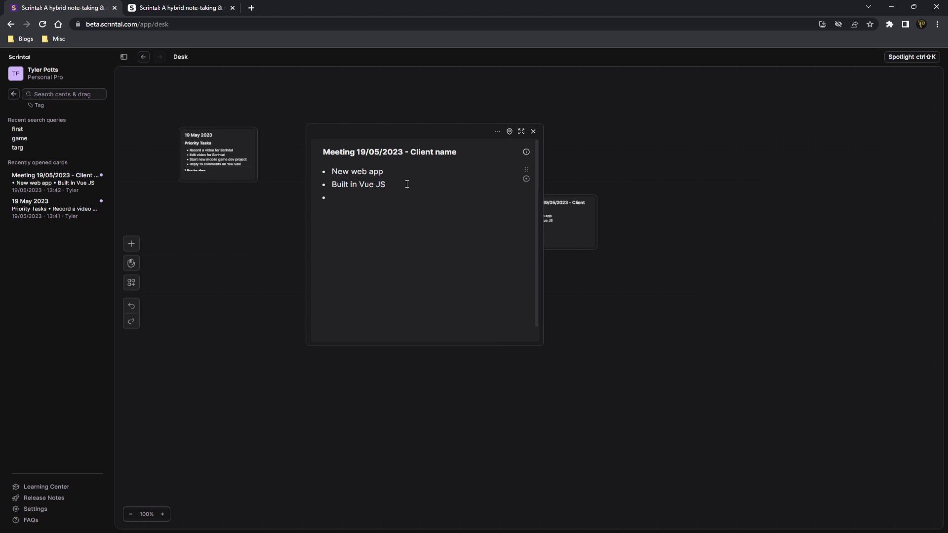
{"action": "type", "text": "They want a caro"}
{"action": "type", "text": "usel "}
{"action": "type", "text": "Login "}
{"action": "type", "text": "/ reg"}
{"action": "type", "text": "ister"}
{"action": "key", "text": "Return"}
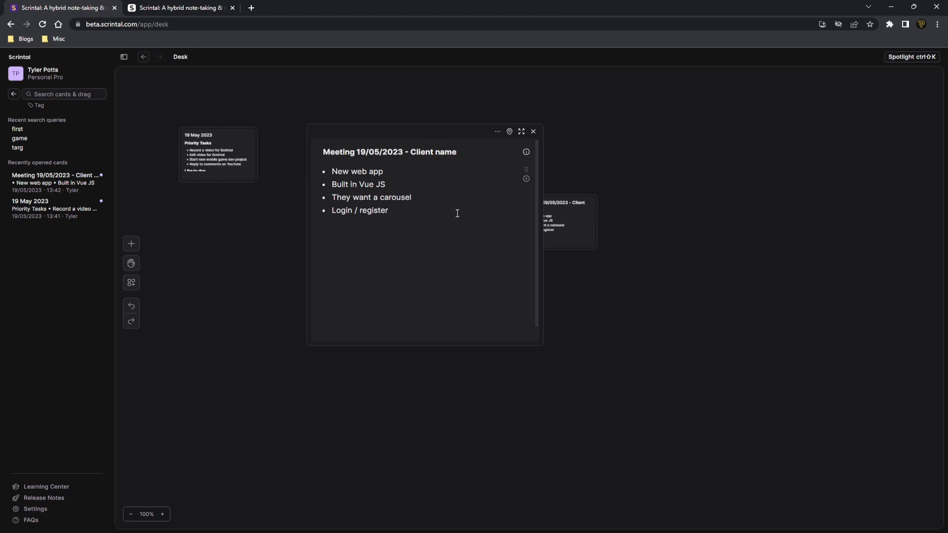
{"action": "left_click_drag", "start_coordinate": [436, 133], "coordinate": [470, 147]}
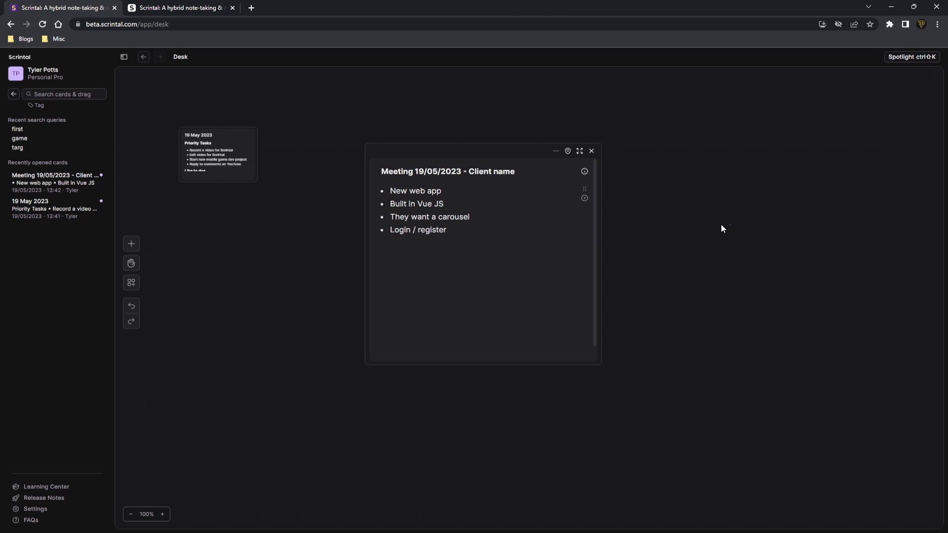
Collapse the meeting card and drag it below and right of the 19 May 2023 card
{"action": "left_click", "coordinate": [591, 152]}
{"action": "left_click_drag", "start_coordinate": [571, 226], "coordinate": [450, 151]}
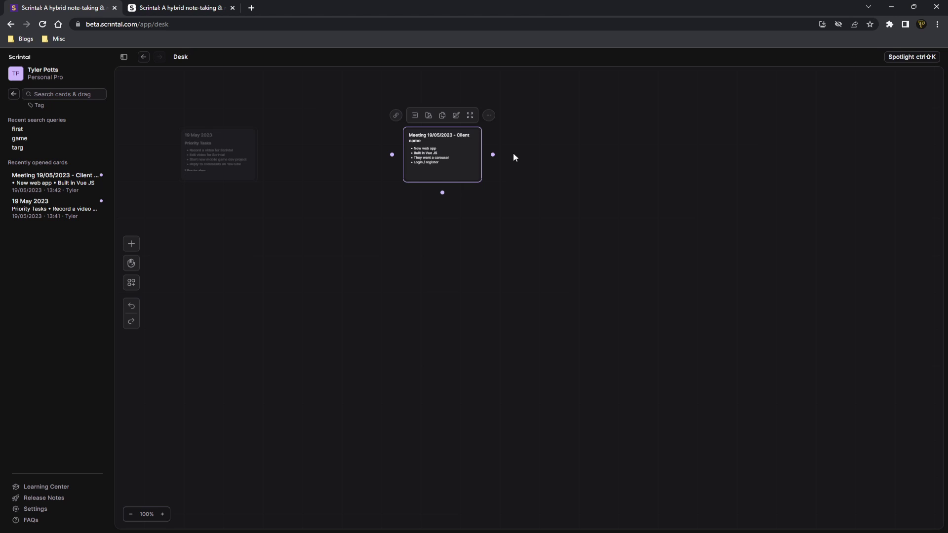
{"action": "left_click", "coordinate": [583, 269]}
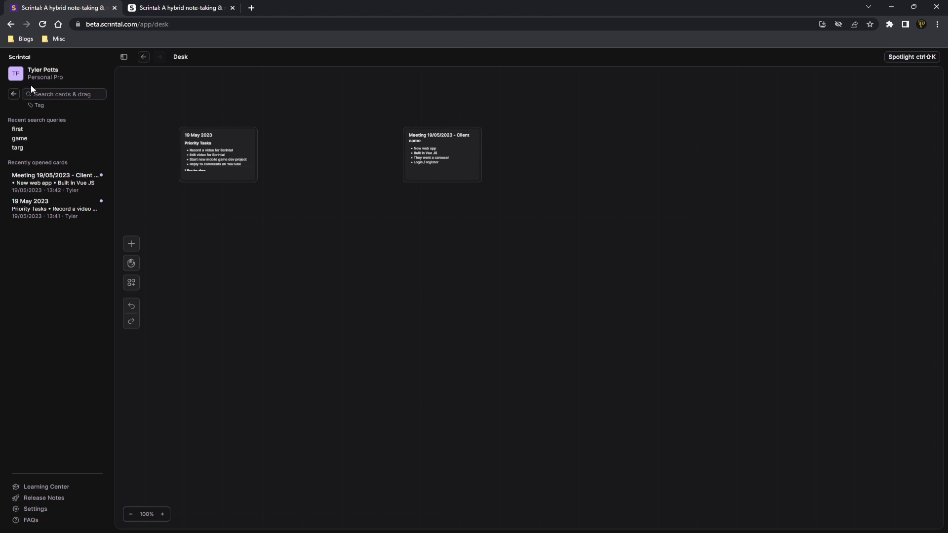
{"action": "key", "text": "Escape"}
{"action": "left_click_drag", "start_coordinate": [400, 170], "coordinate": [390, 233]}
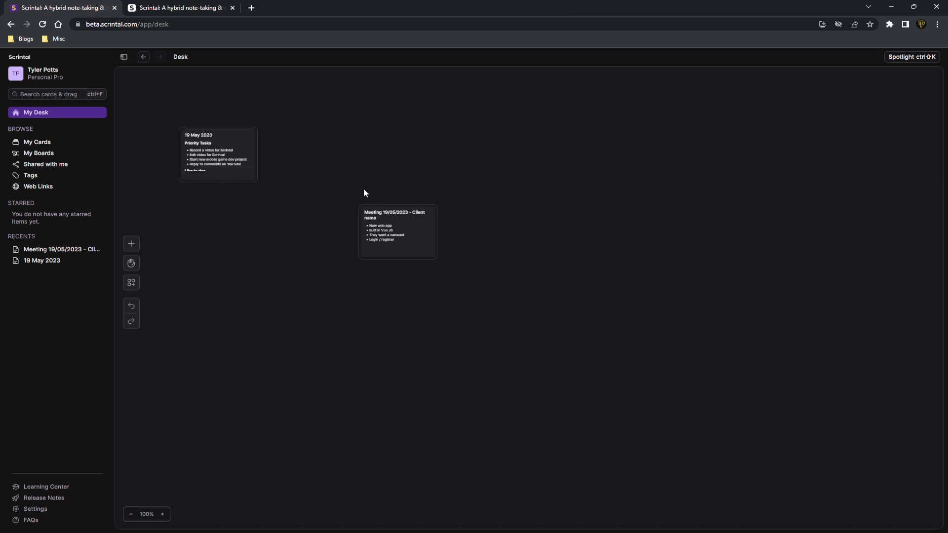
From My Boards, add a new board and rename it 'Client name - Project name'
{"action": "left_click", "coordinate": [42, 157]}
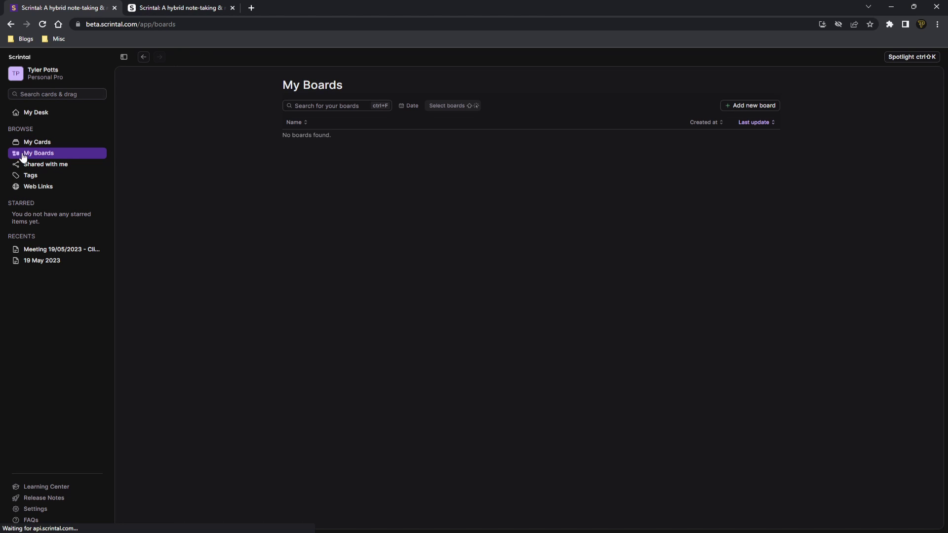
{"action": "triple_click", "coordinate": [306, 139]}
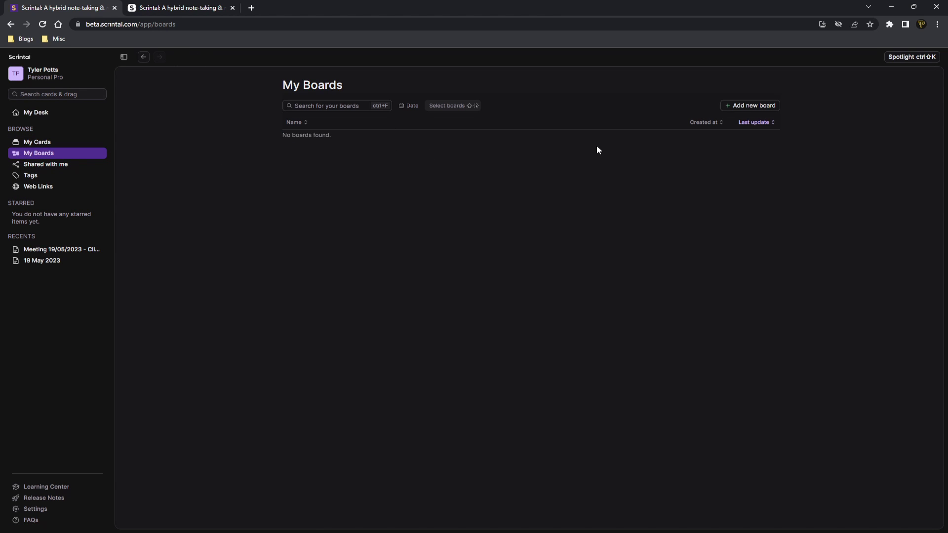
{"action": "left_click", "coordinate": [750, 105]}
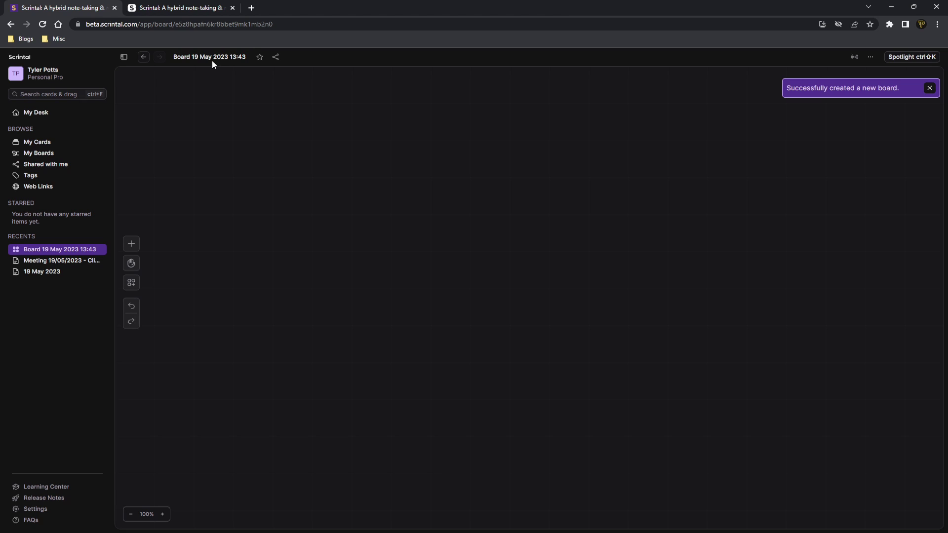
{"action": "left_click", "coordinate": [213, 57]}
{"action": "triple_click", "coordinate": [242, 58]}
{"action": "type", "text": "Client name - Project"}
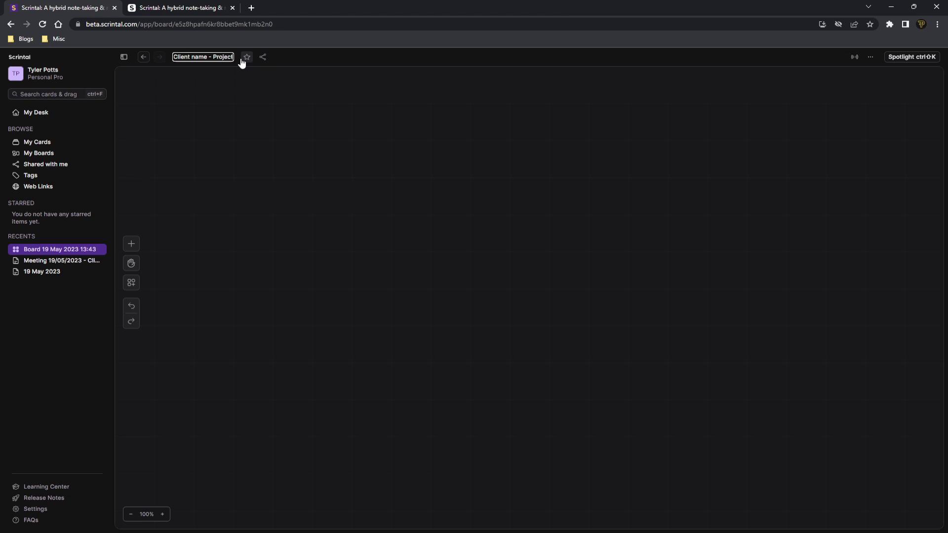
{"action": "type", "text": " name"}
{"action": "key", "text": "Return"}
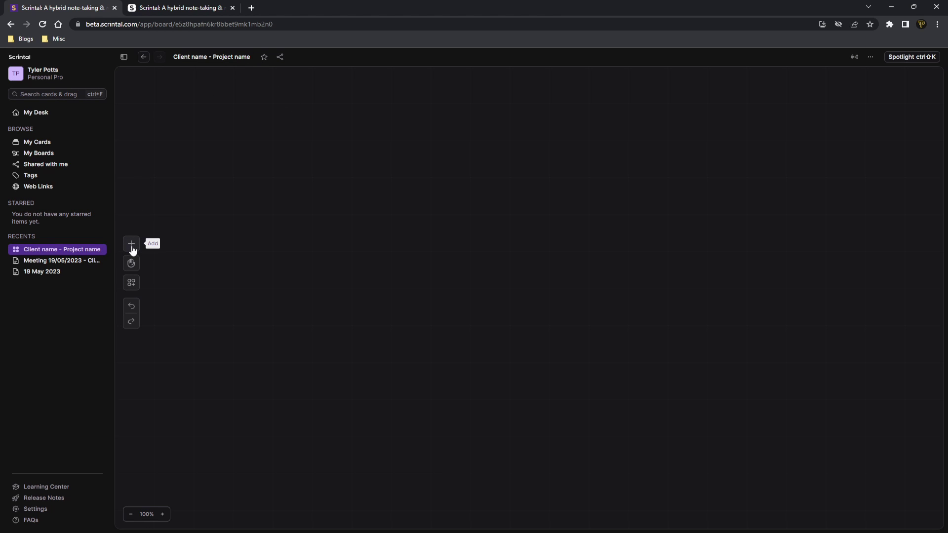
Create a card titled 'Overview' on the empty board
{"action": "right_click", "coordinate": [321, 218]}
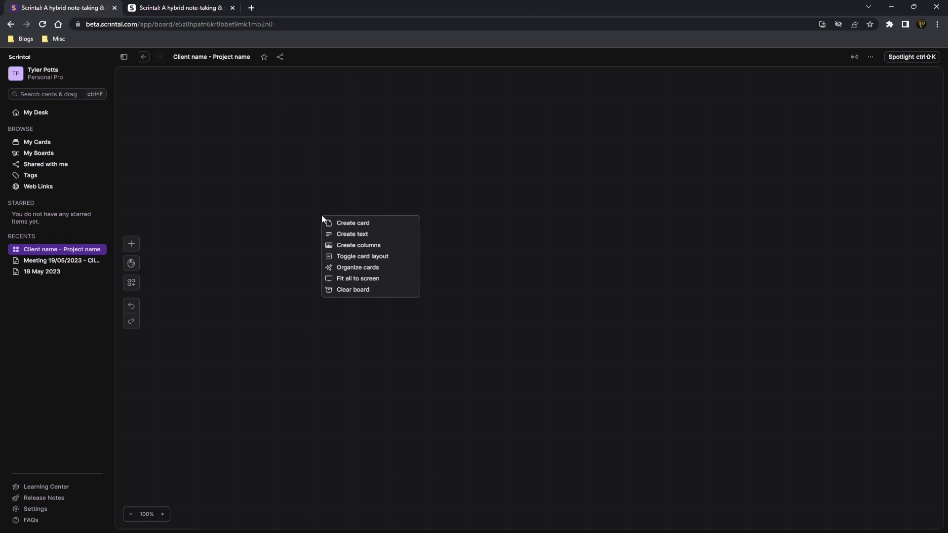
{"action": "left_click", "coordinate": [350, 223]}
{"action": "left_click", "coordinate": [120, 109]}
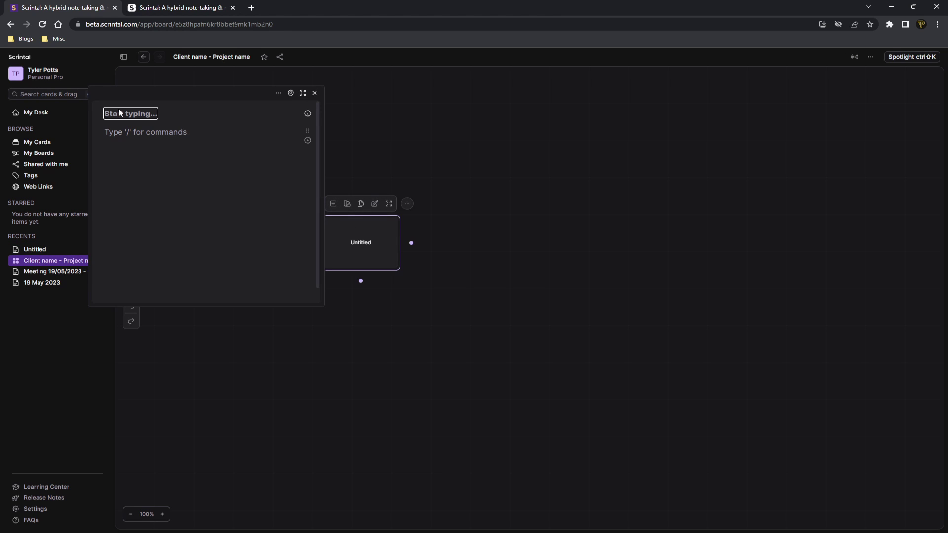
{"action": "type", "text": "OVerview"}
{"action": "key", "text": "Return"}
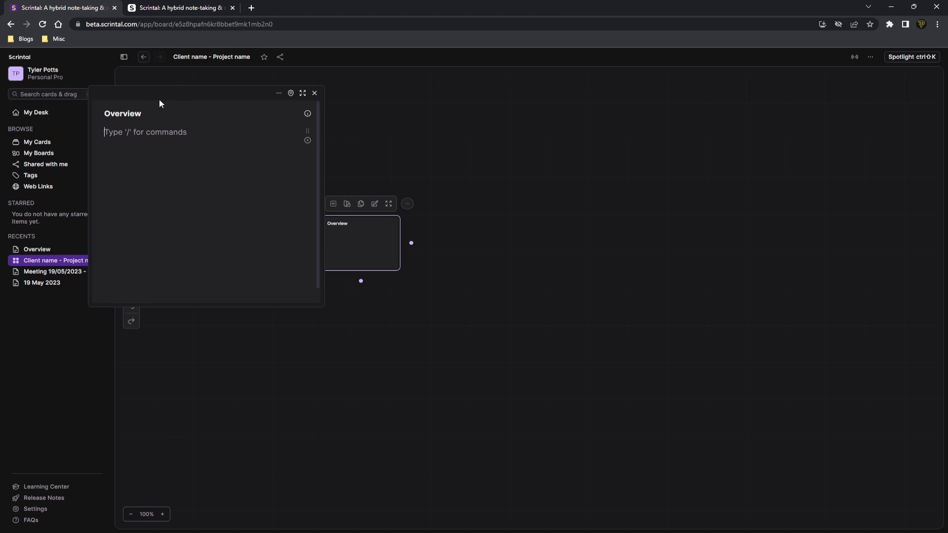
{"action": "left_click_drag", "start_coordinate": [159, 103], "coordinate": [434, 242]}
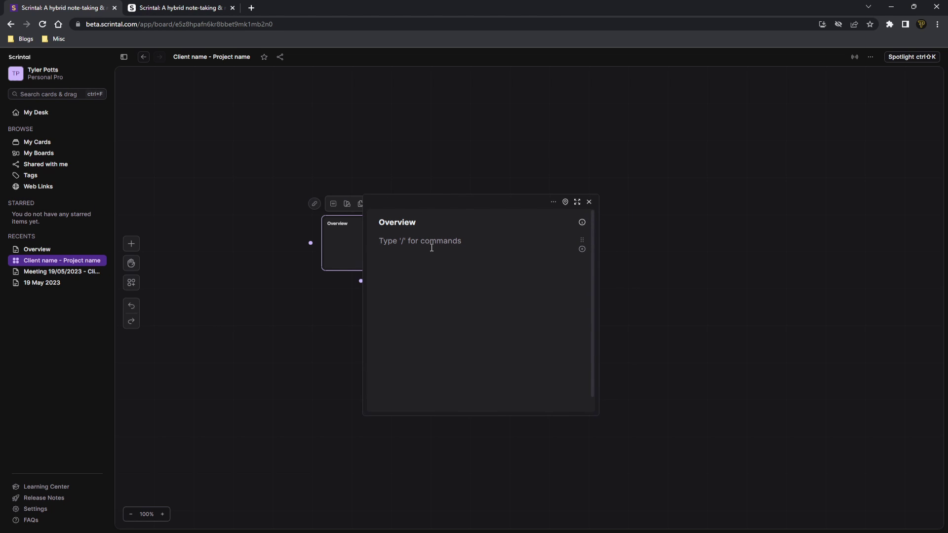
Write 'The overview for the project goes in here!', two bullet items, and a 'Technology Stack:' line
{"action": "type", "text": "The overview for thge"}
{"action": "key", "text": "BackSpace"}
{"action": "key", "text": "BackSpace"}
{"action": "type", "text": "e project goes in "}
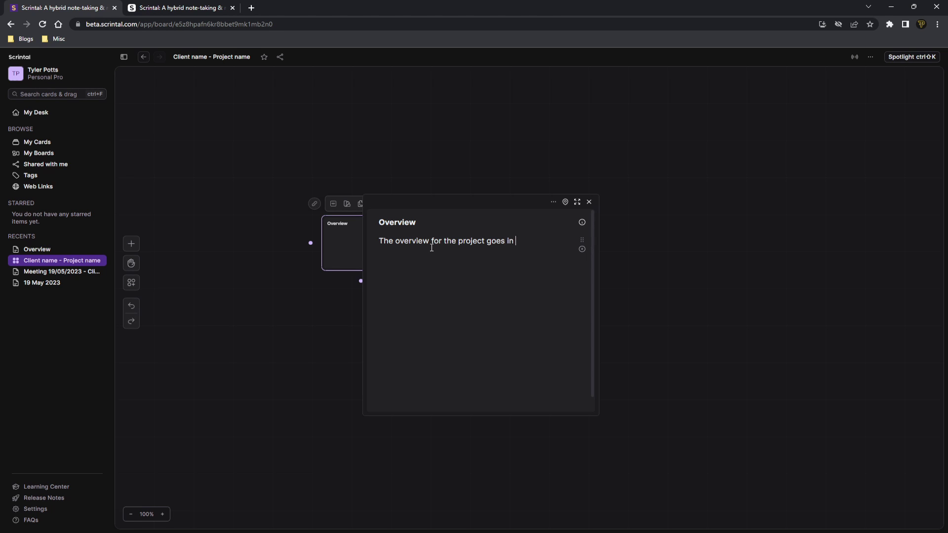
{"action": "type", "text": "here!"}
{"action": "key", "text": "Return"}
{"action": "type", "text": "- A list for projects"}
{"action": "key", "text": "Return"}
{"action": "type", "text": "A another list item"}
{"action": "key", "text": "Return"}
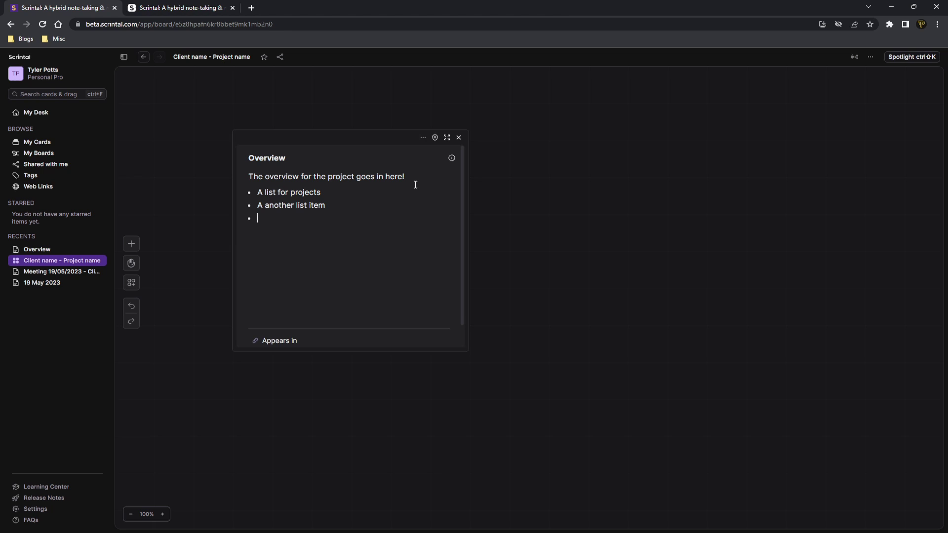
{"action": "type", "text": "Technology Stack: Technology"}
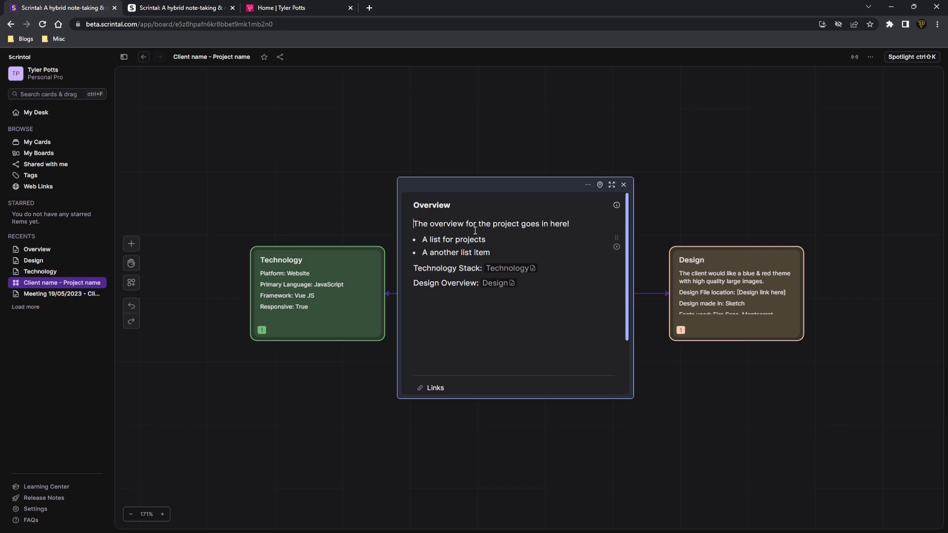
Open the Overview card and its linked Technology and Design cards to review their details
{"action": "double_click", "coordinate": [516, 293]}
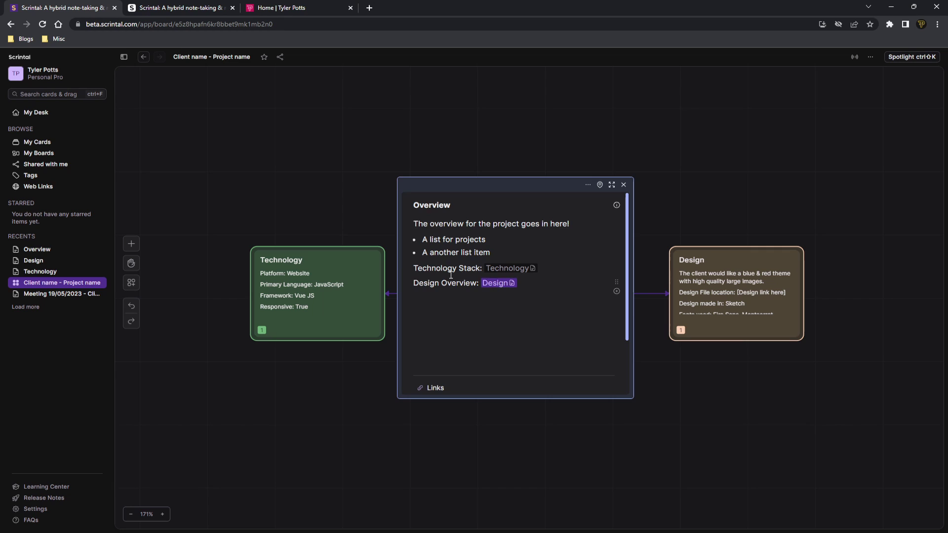
{"action": "left_click", "coordinate": [510, 269]}
{"action": "left_click_drag", "start_coordinate": [659, 223], "coordinate": [775, 330]}
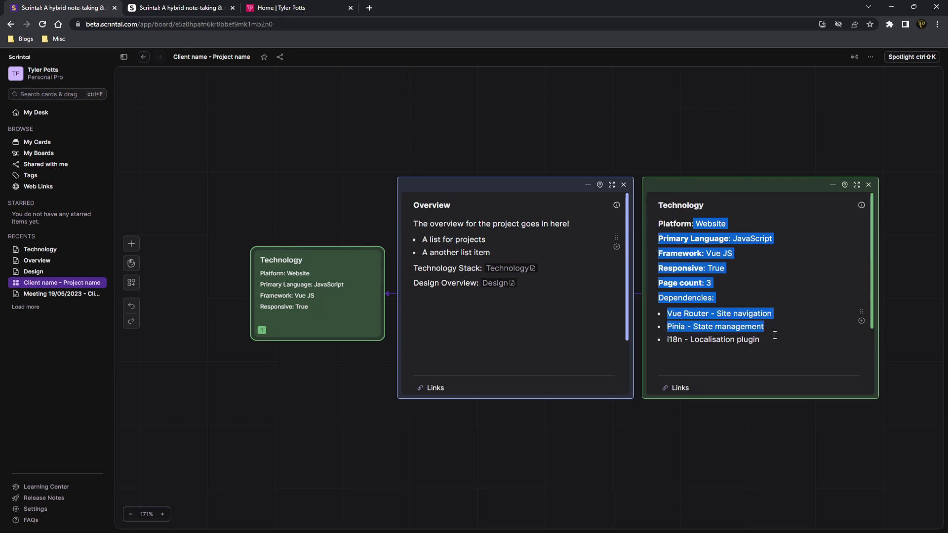
{"action": "left_click", "coordinate": [760, 339]}
{"action": "left_click", "coordinate": [510, 283]}
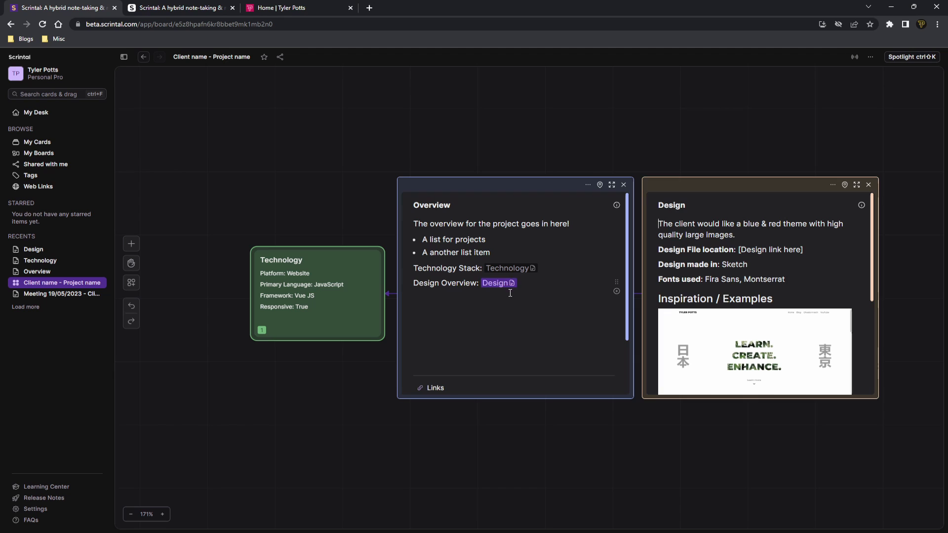
{"action": "scroll", "coordinate": [703, 234], "scroll_direction": "down", "scroll_amount": 5}
{"action": "scroll", "coordinate": [701, 257], "scroll_direction": "up", "scroll_amount": 5}
{"action": "scroll", "coordinate": [698, 282], "scroll_direction": "down", "scroll_amount": 5}
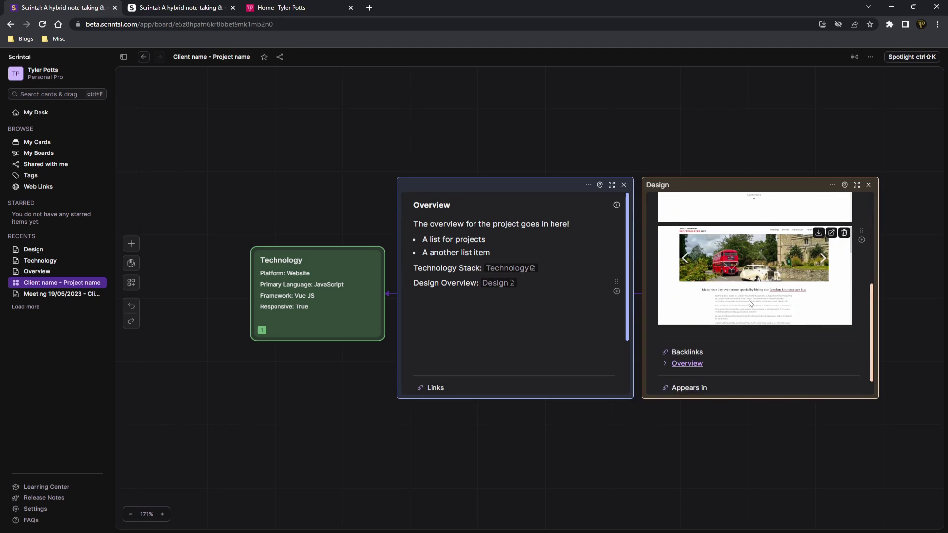
{"action": "scroll", "coordinate": [696, 295], "scroll_direction": "up", "scroll_amount": 2}
{"action": "scroll", "coordinate": [696, 295], "scroll_direction": "up", "scroll_amount": 5}
{"action": "scroll", "coordinate": [706, 296], "scroll_direction": "down", "scroll_amount": 8}
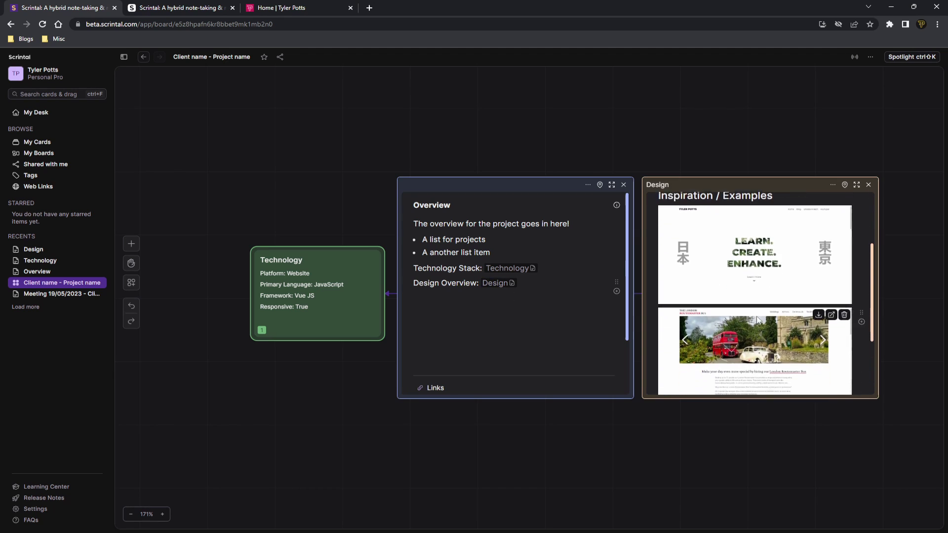
{"action": "scroll", "coordinate": [722, 300], "scroll_direction": "up", "scroll_amount": 8}
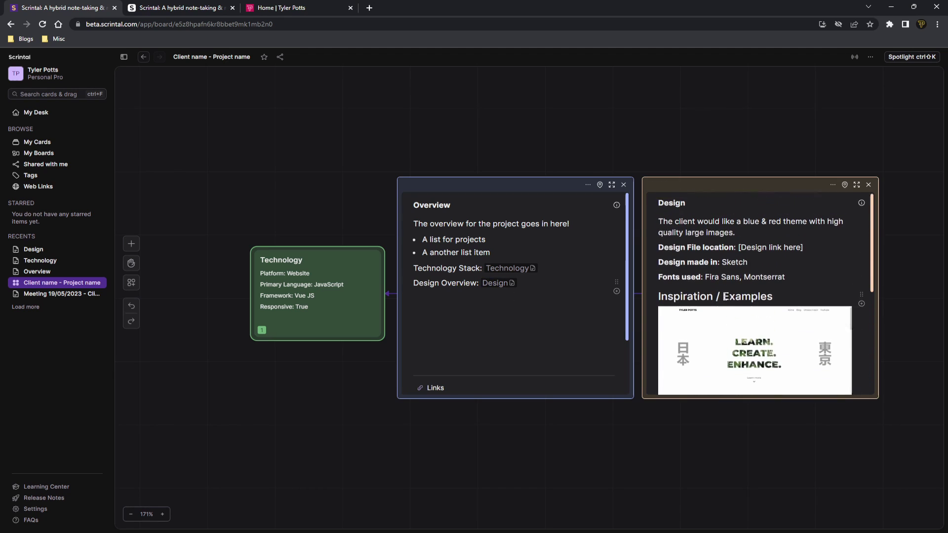
Try a heading on the Sketch line in Design, revert it, and close the expanded cards
{"action": "double_click", "coordinate": [734, 265]}
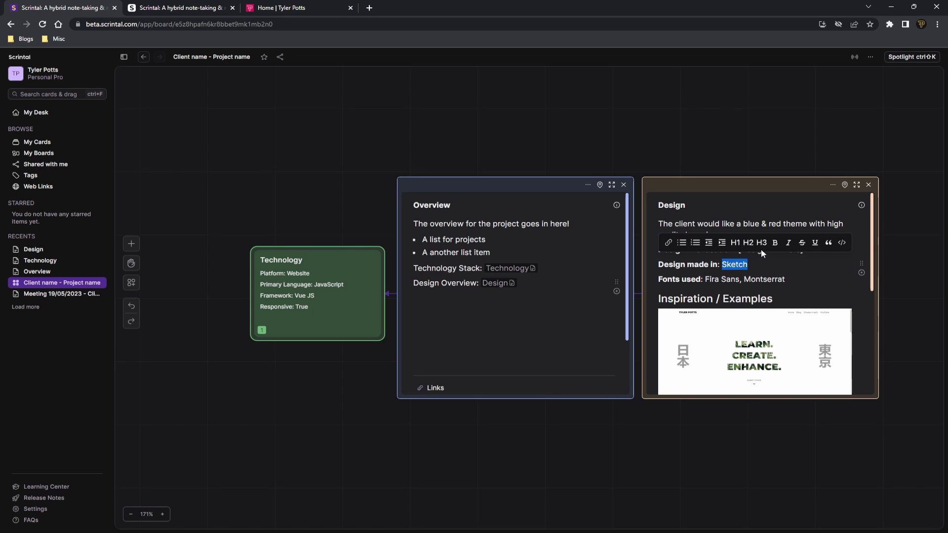
{"action": "left_click", "coordinate": [765, 247]}
{"action": "left_click", "coordinate": [764, 248]}
{"action": "left_click", "coordinate": [764, 266]}
{"action": "left_click", "coordinate": [869, 184]}
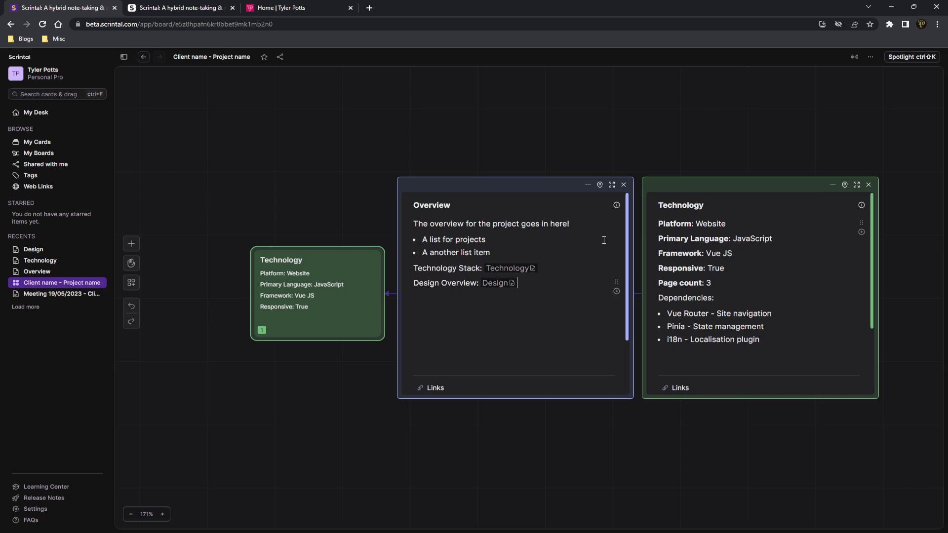
{"action": "left_click", "coordinate": [868, 185]}
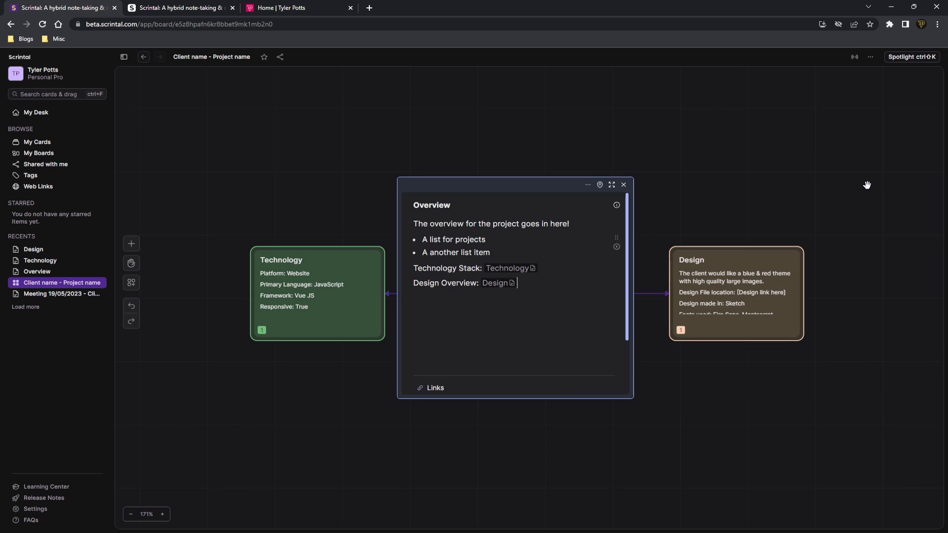
{"action": "left_click", "coordinate": [623, 185]}
Reopen the Technology and Design cards and check the Design link placeholder line
{"action": "left_click", "coordinate": [294, 289]}
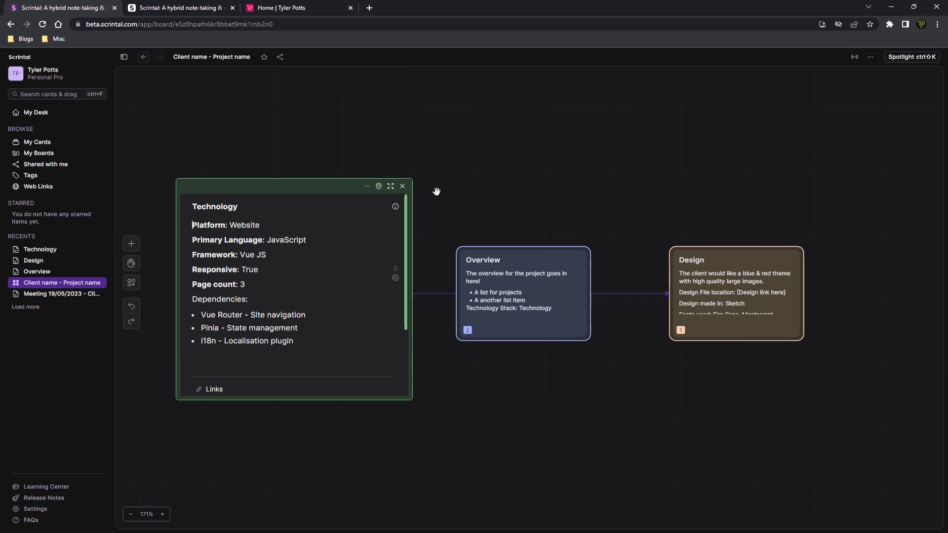
{"action": "left_click", "coordinate": [407, 186]}
{"action": "left_click", "coordinate": [719, 267]}
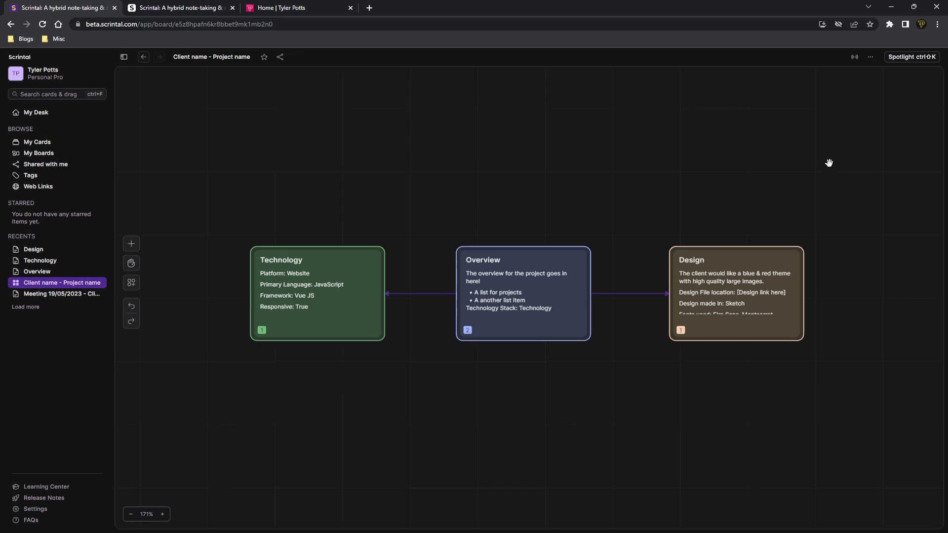
{"action": "left_click", "coordinate": [829, 164]}
{"action": "left_click", "coordinate": [712, 273]}
{"action": "double_click", "coordinate": [707, 236]}
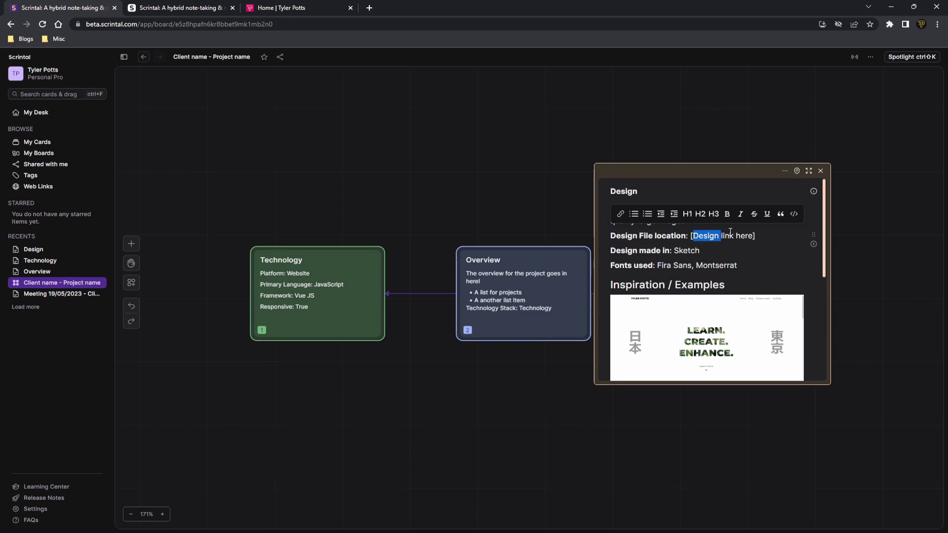
{"action": "left_click", "coordinate": [765, 239]}
{"action": "left_click", "coordinate": [820, 170]}
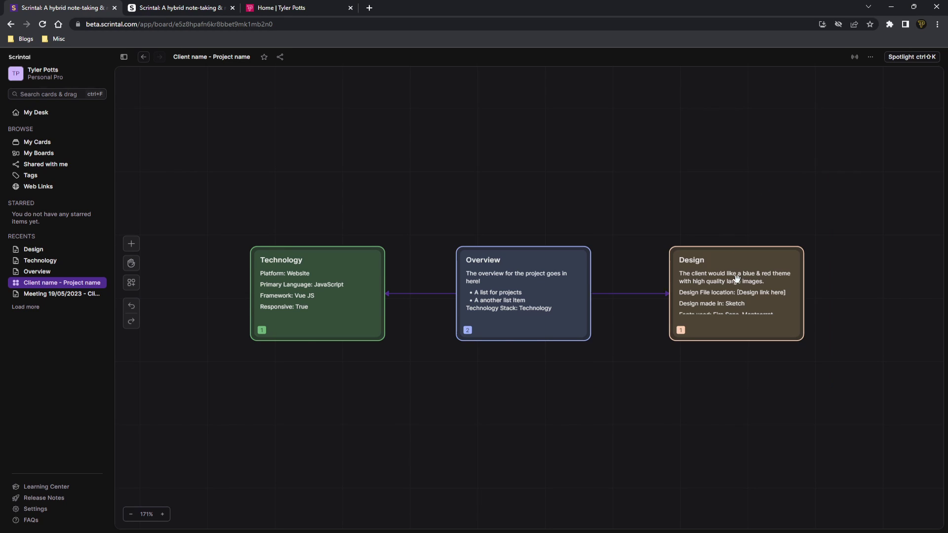
Make the 'Dependencies:' line bold in the Technology card, then select all three cards
{"action": "left_click", "coordinate": [371, 304]}
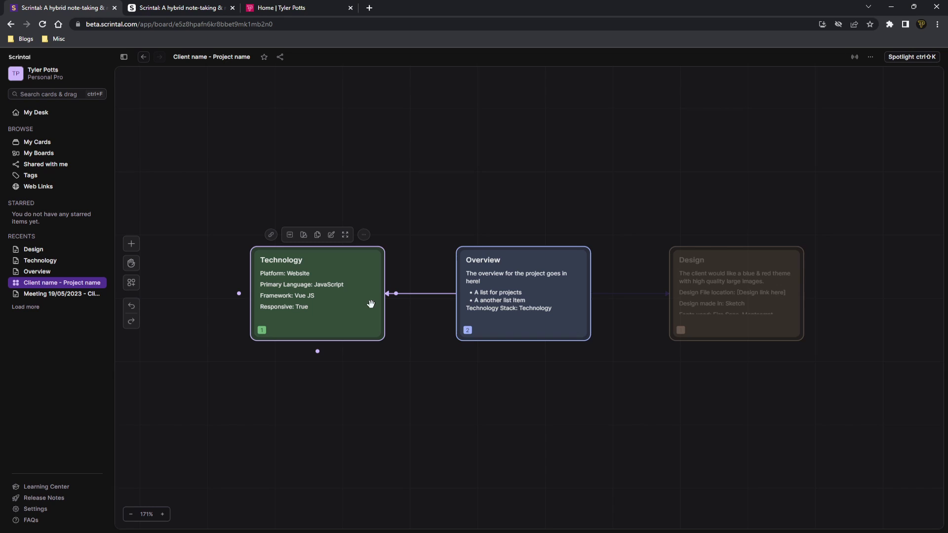
{"action": "left_click", "coordinate": [358, 299]}
{"action": "scroll", "coordinate": [383, 331], "scroll_direction": "down", "scroll_amount": 2}
{"action": "scroll", "coordinate": [267, 316], "scroll_direction": "up", "scroll_amount": 2}
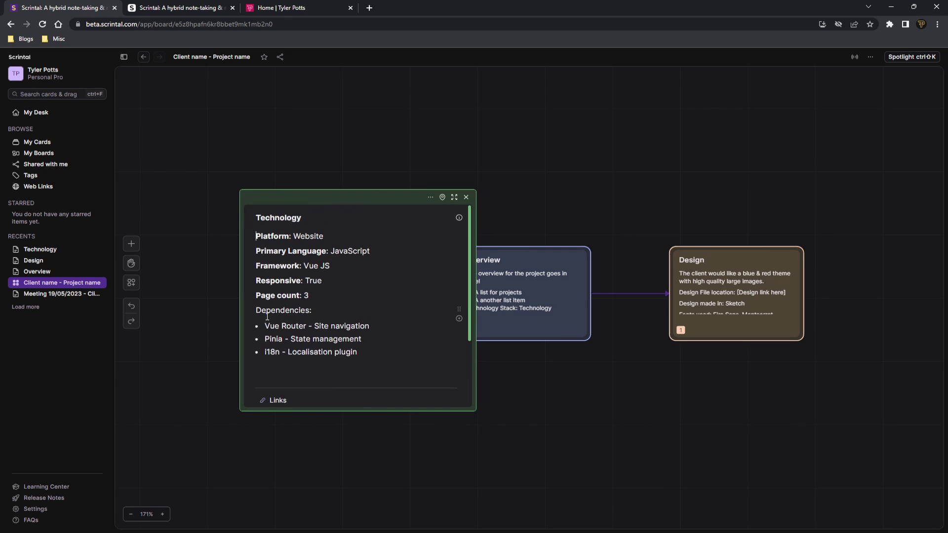
{"action": "triple_click", "coordinate": [262, 313]}
{"action": "key", "text": "ctrl+b"}
{"action": "left_click", "coordinate": [466, 197]}
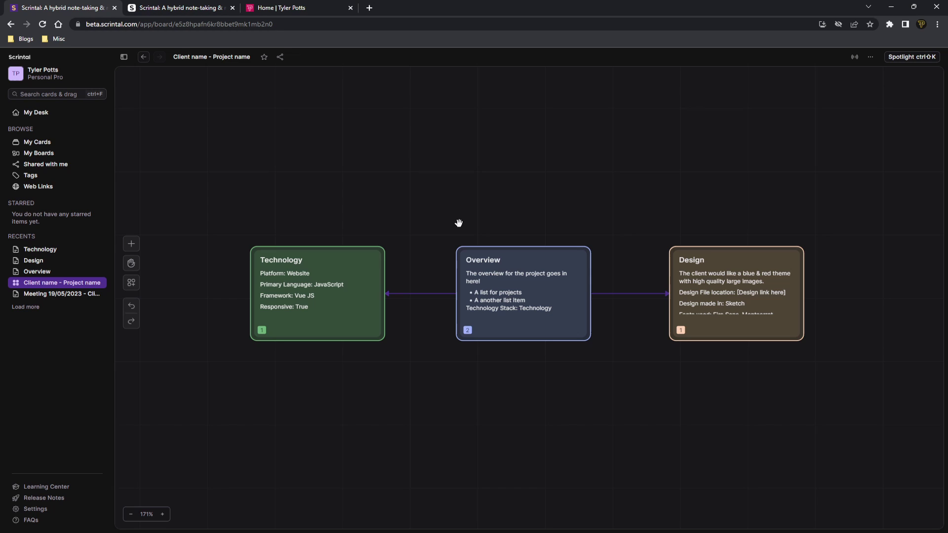
{"action": "left_click_drag", "start_coordinate": [233, 244], "coordinate": [824, 367]}
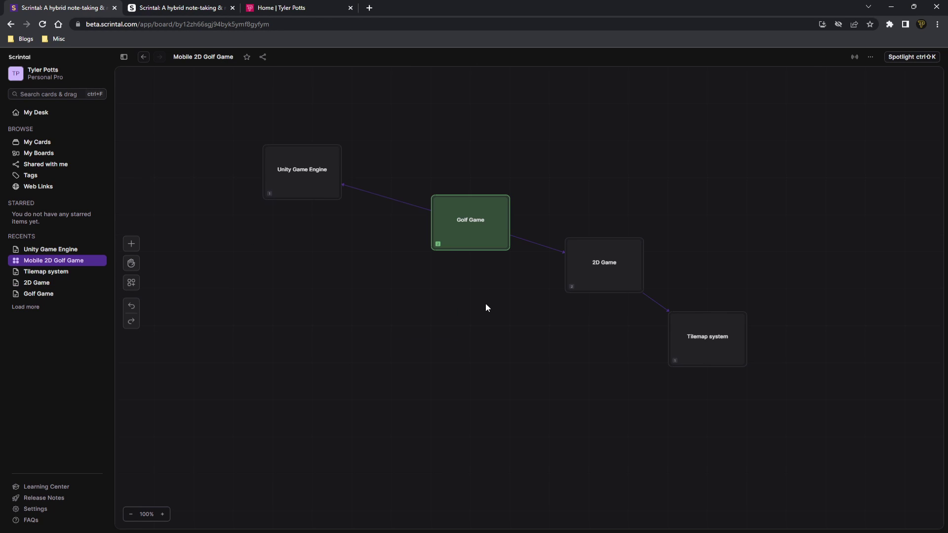
Move the Golf Game card lower on the mind-map board
{"action": "left_click", "coordinate": [445, 218]}
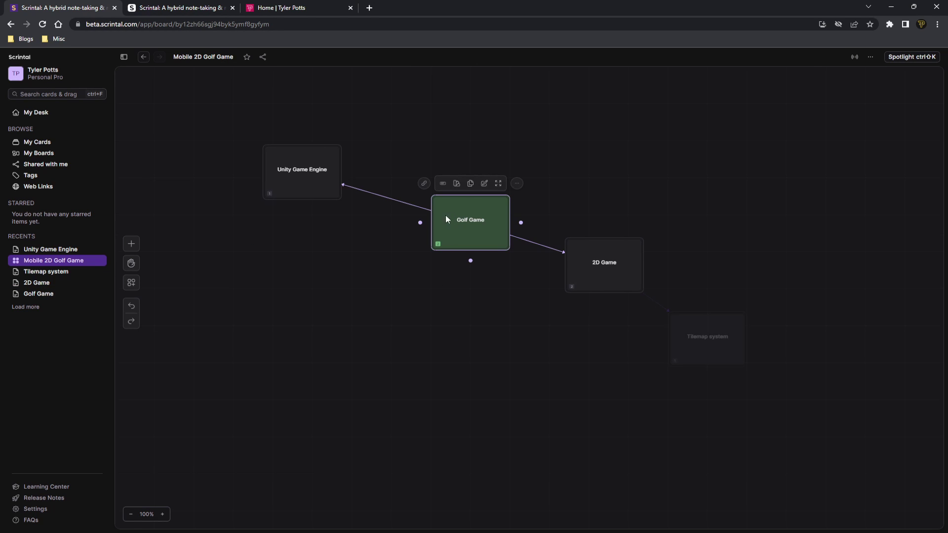
{"action": "left_click_drag", "start_coordinate": [472, 237], "coordinate": [454, 279]}
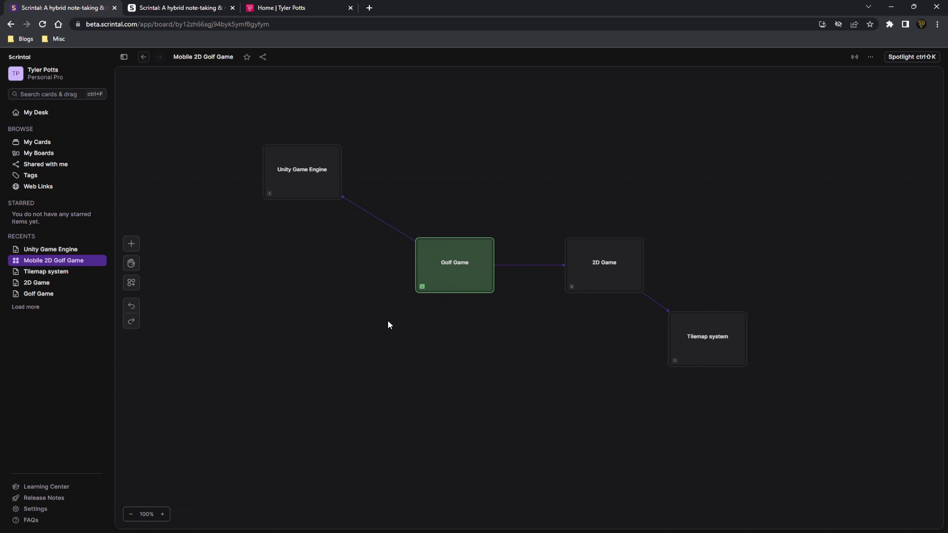
{"action": "left_click", "coordinate": [326, 182]}
{"action": "left_click", "coordinate": [350, 151]}
{"action": "left_click_drag", "start_coordinate": [233, 126], "coordinate": [859, 388]}
Shift the 2D Game and Tilemap system cards down to new positions
{"action": "left_click_drag", "start_coordinate": [619, 277], "coordinate": [612, 300]}
{"action": "left_click_drag", "start_coordinate": [694, 338], "coordinate": [702, 352]}
{"action": "left_click_drag", "start_coordinate": [584, 302], "coordinate": [604, 314]}
{"action": "left_click_drag", "start_coordinate": [695, 363], "coordinate": [697, 370]}
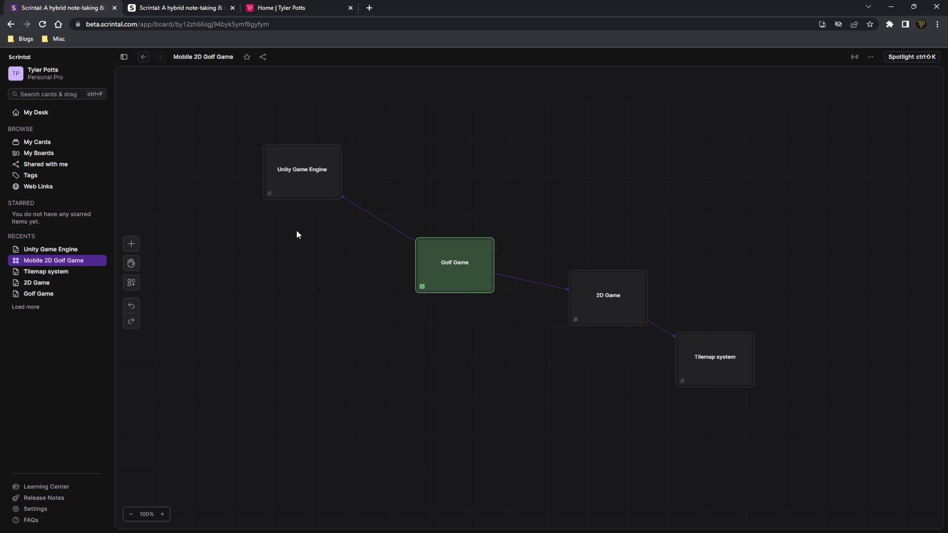
{"action": "left_click_drag", "start_coordinate": [212, 140], "coordinate": [226, 256]}
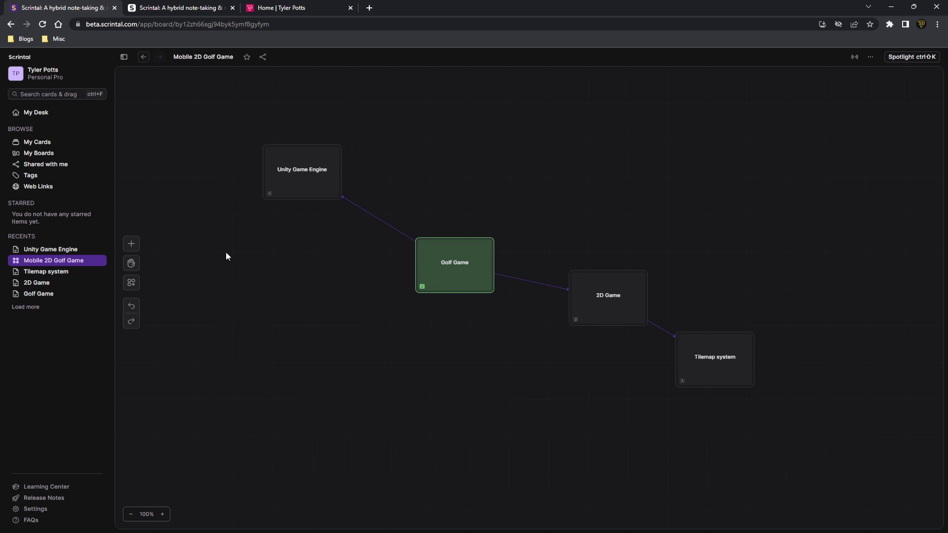
Add a trial '2D Game Development Course' card and type some test body text
{"action": "double_click", "coordinate": [351, 309]}
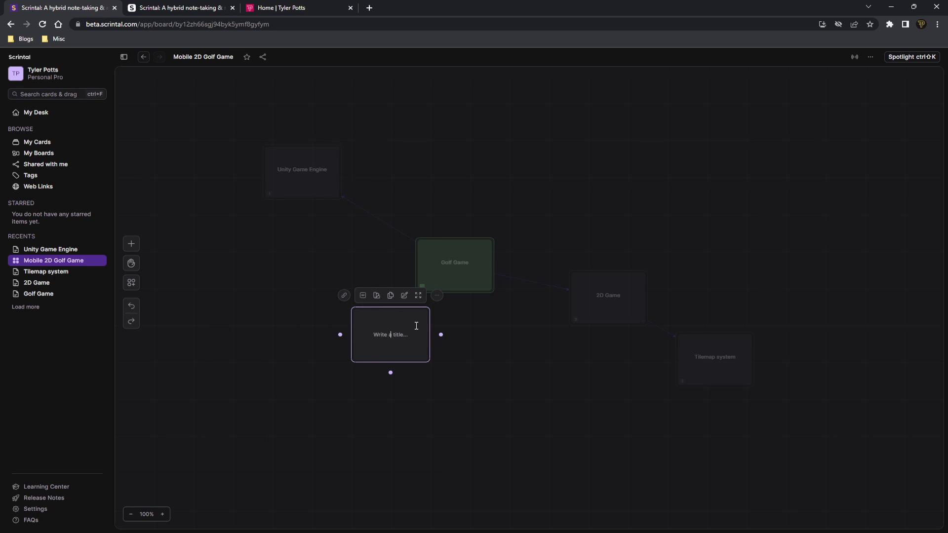
{"action": "type", "text": "2D Game Development Course"}
{"action": "key", "text": "Return"}
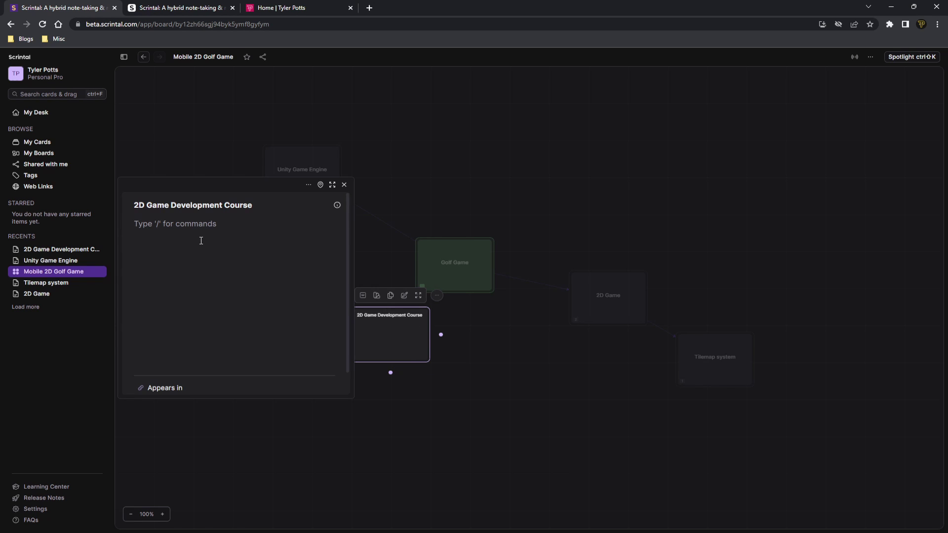
{"action": "type", "text": "asdjkasdasd"}
{"action": "key", "text": "ctrl+a"}
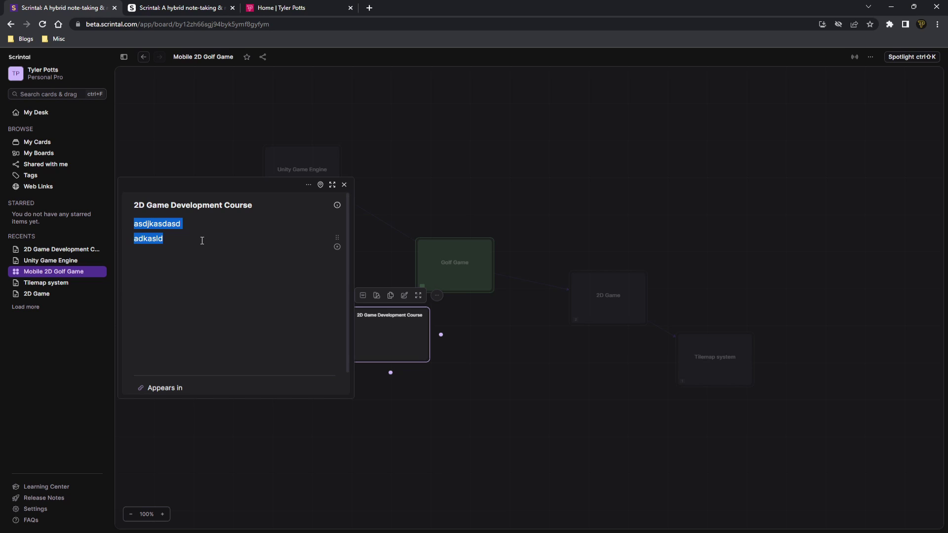
{"action": "type", "text": "ad"}
{"action": "key", "text": "BackSpace"}
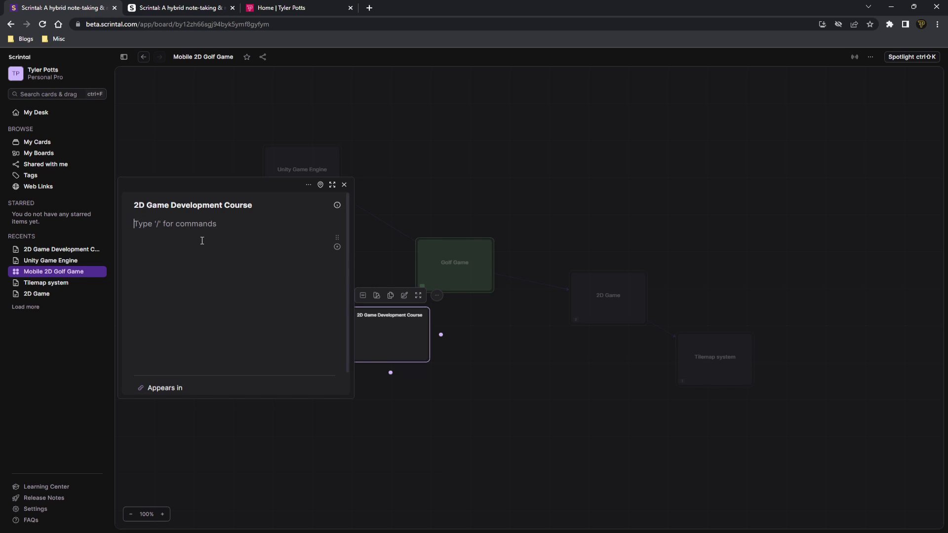
{"action": "type", "text": "/"}
Remove the slash command, close the editor, and permanently delete the course card
{"action": "scroll", "coordinate": [206, 266], "scroll_direction": "down", "scroll_amount": 2}
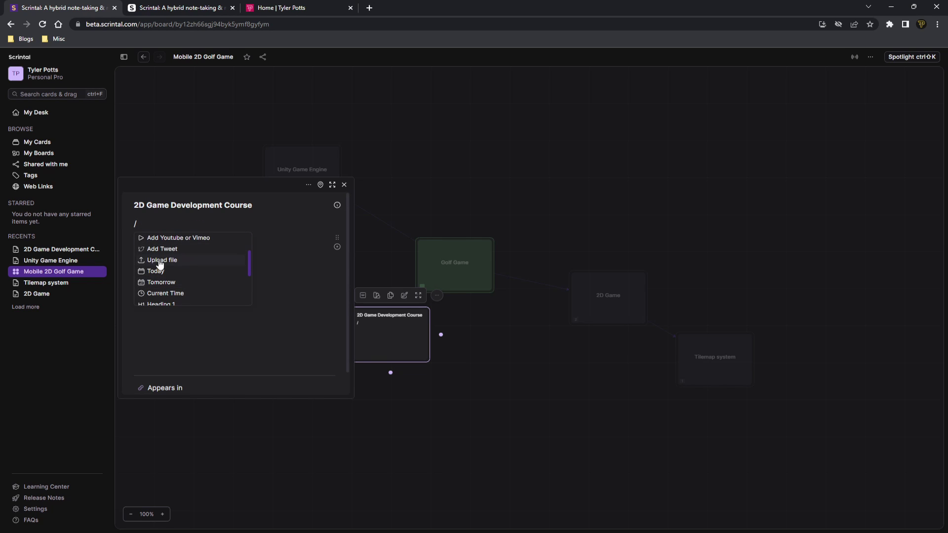
{"action": "scroll", "coordinate": [167, 278], "scroll_direction": "down", "scroll_amount": 1}
{"action": "scroll", "coordinate": [168, 281], "scroll_direction": "down", "scroll_amount": 2}
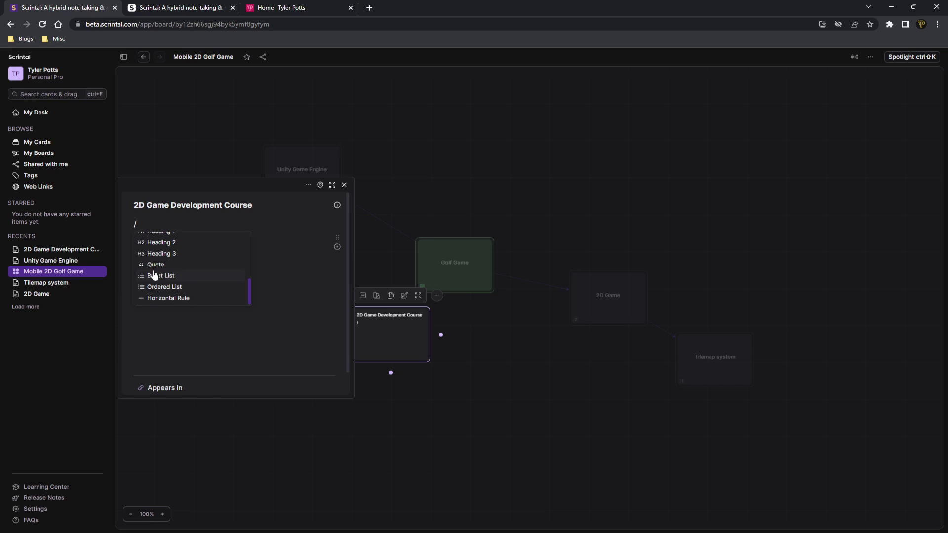
{"action": "scroll", "coordinate": [176, 281], "scroll_direction": "down", "scroll_amount": 1}
{"action": "scroll", "coordinate": [189, 275], "scroll_direction": "up", "scroll_amount": 3}
{"action": "scroll", "coordinate": [189, 275], "scroll_direction": "up", "scroll_amount": 3}
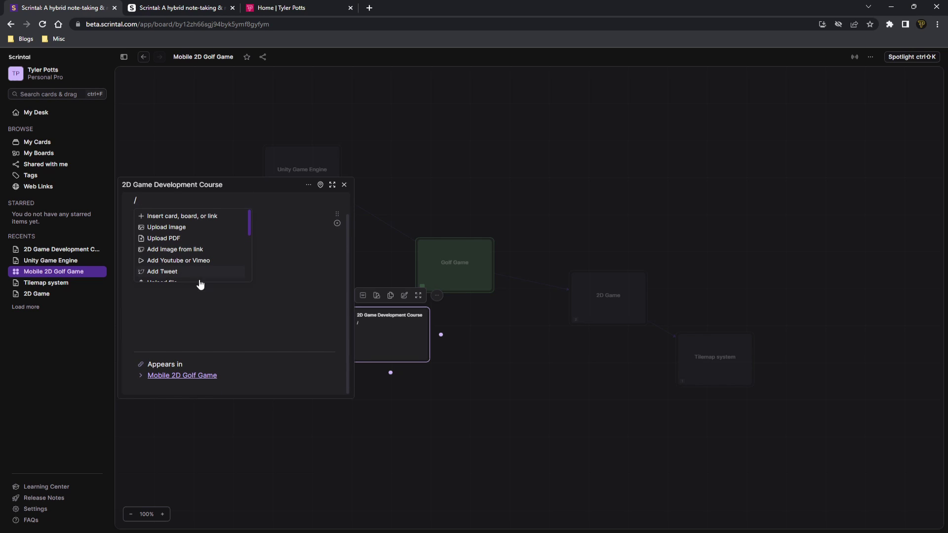
{"action": "key", "text": "BackSpace"}
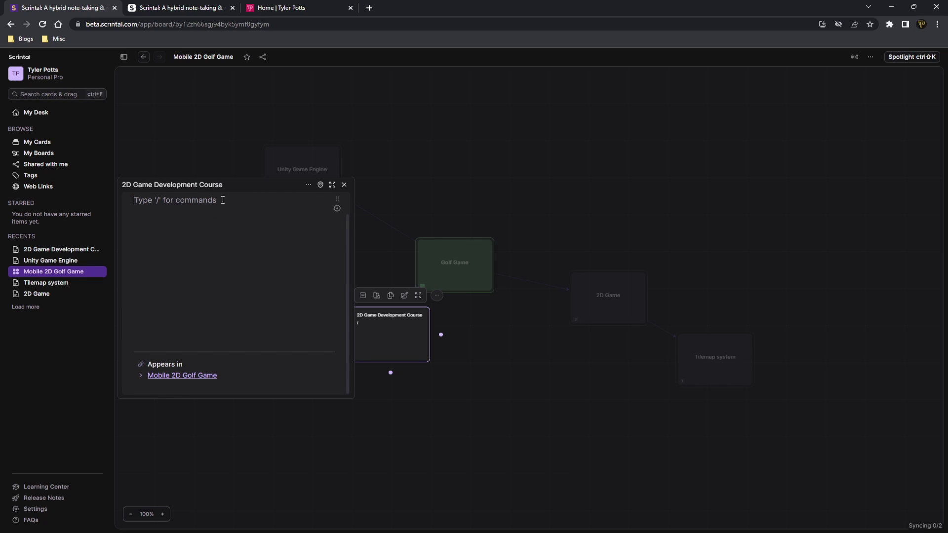
{"action": "key", "text": "Escape"}
{"action": "right_click", "coordinate": [426, 324]}
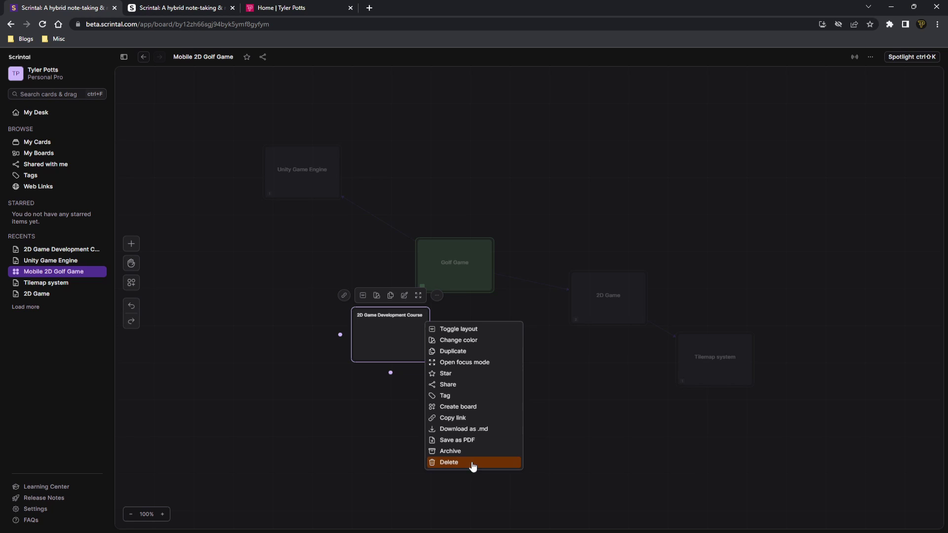
{"action": "left_click", "coordinate": [471, 466]}
{"action": "left_click", "coordinate": [525, 315]}
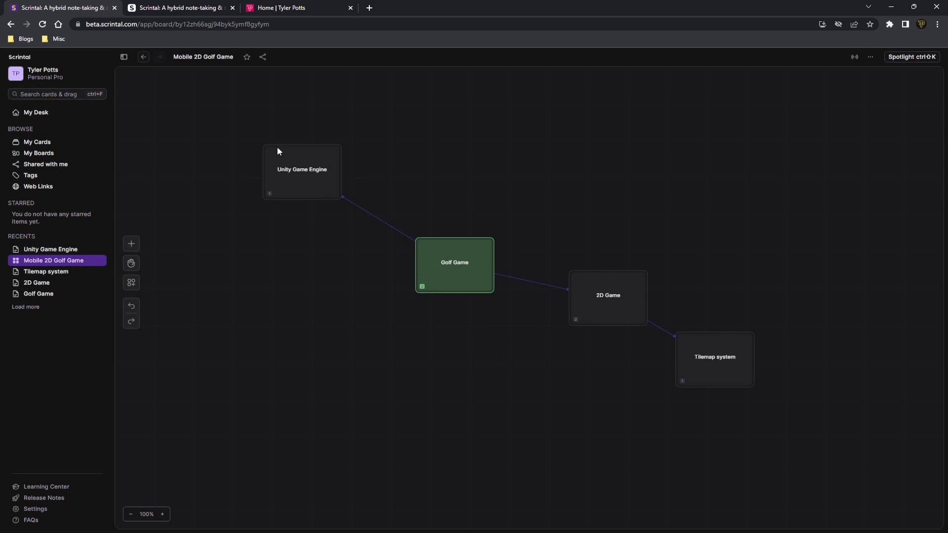
Add a spare Untitled card on the board and permanently delete it
{"action": "left_click_drag", "start_coordinate": [250, 119], "coordinate": [775, 423]}
{"action": "double_click", "coordinate": [776, 423]}
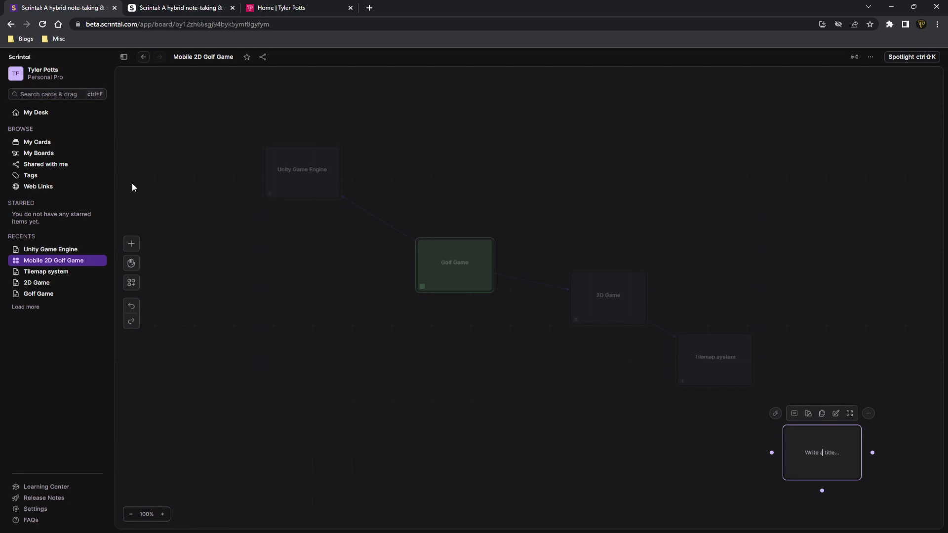
{"action": "left_click", "coordinate": [366, 265]}
{"action": "left_click", "coordinate": [831, 450]}
{"action": "right_click", "coordinate": [831, 451]}
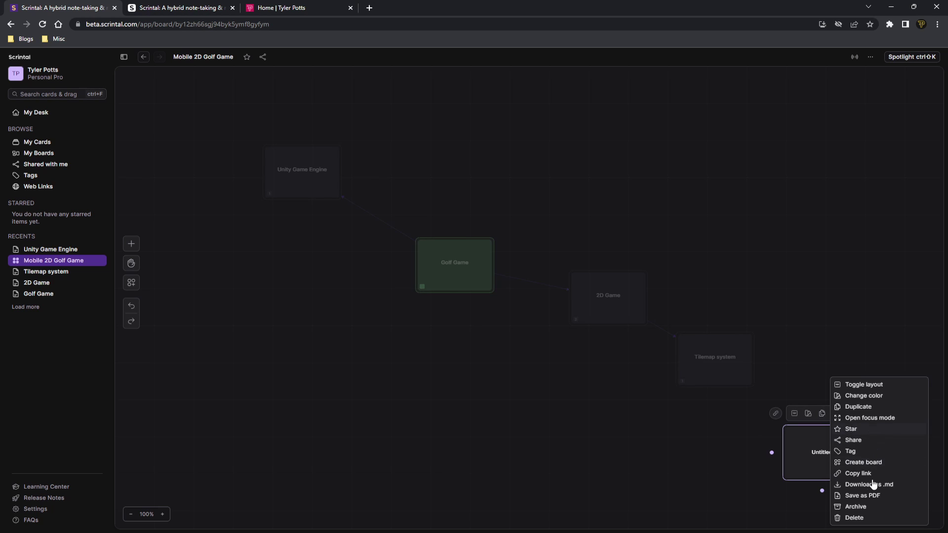
{"action": "left_click", "coordinate": [854, 518]}
{"action": "left_click", "coordinate": [519, 317]}
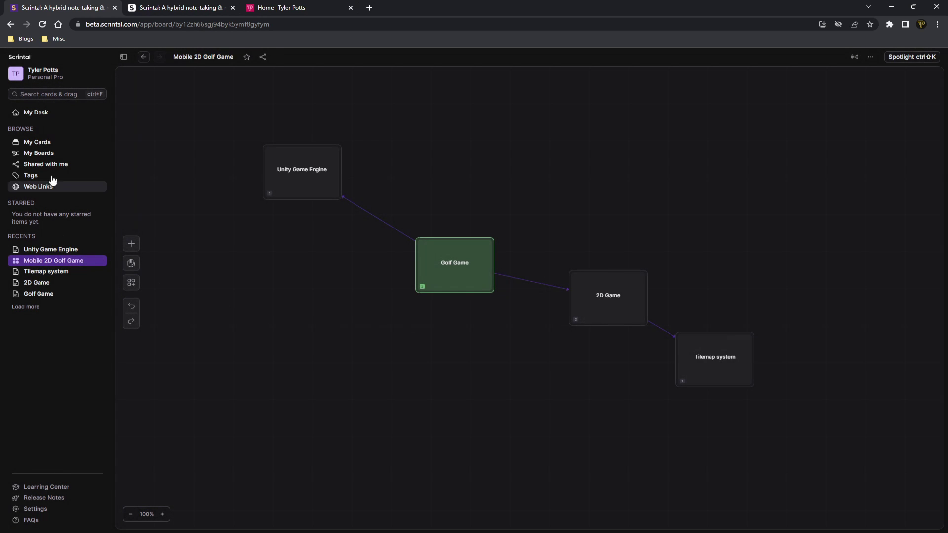
Browse the Scrintal feedback request list and sort it by Trending
{"action": "left_click", "coordinate": [33, 114]}
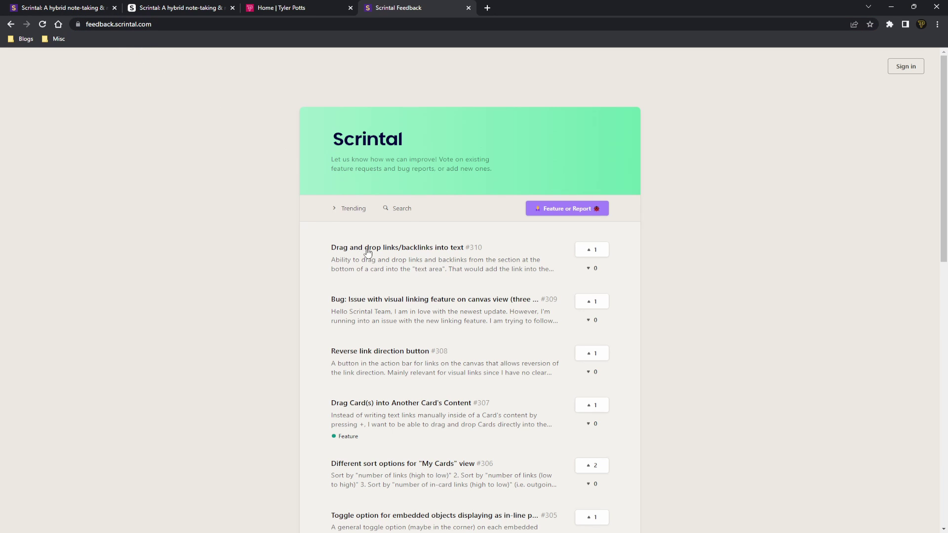
{"action": "scroll", "coordinate": [367, 252], "scroll_direction": "down", "scroll_amount": 2}
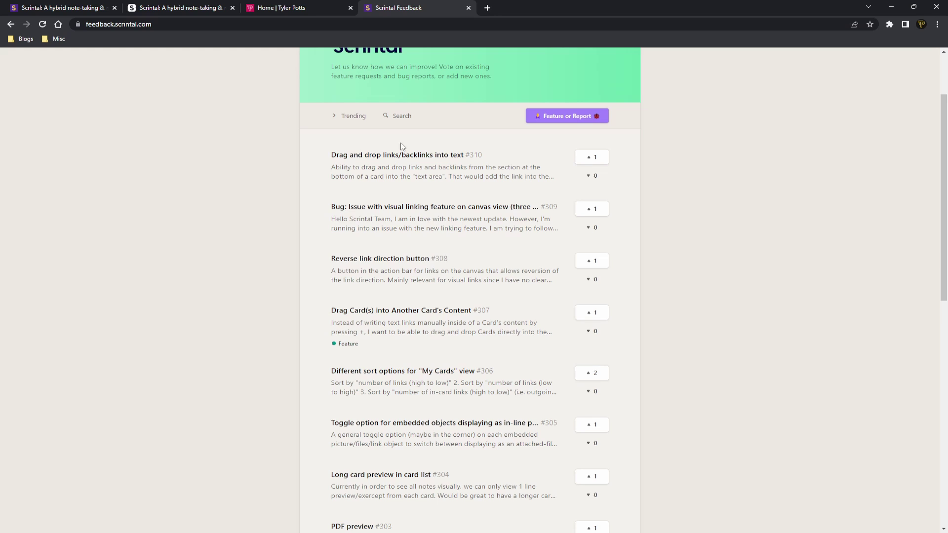
{"action": "left_click", "coordinate": [360, 119]}
{"action": "left_click", "coordinate": [274, 211]}
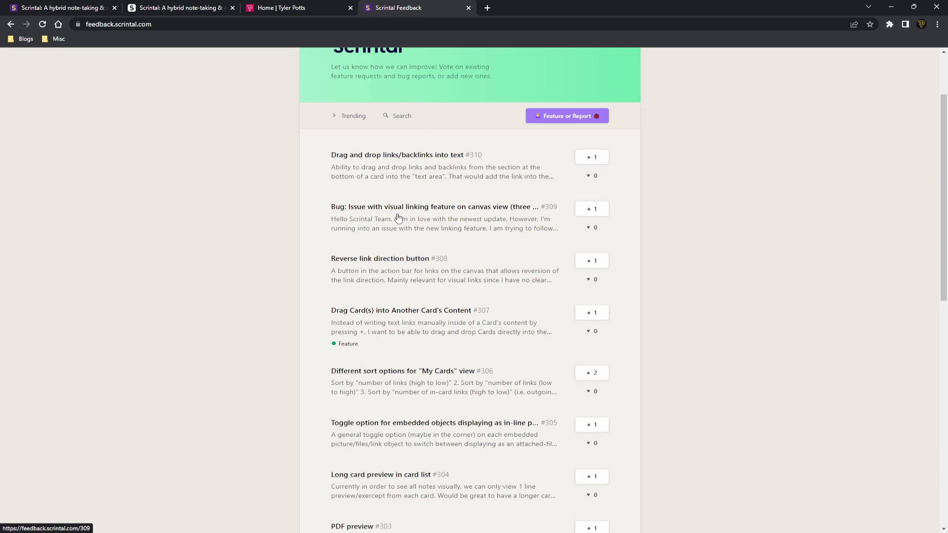
{"action": "scroll", "coordinate": [398, 217], "scroll_direction": "down", "scroll_amount": 3}
{"action": "scroll", "coordinate": [387, 249], "scroll_direction": "down", "scroll_amount": 3}
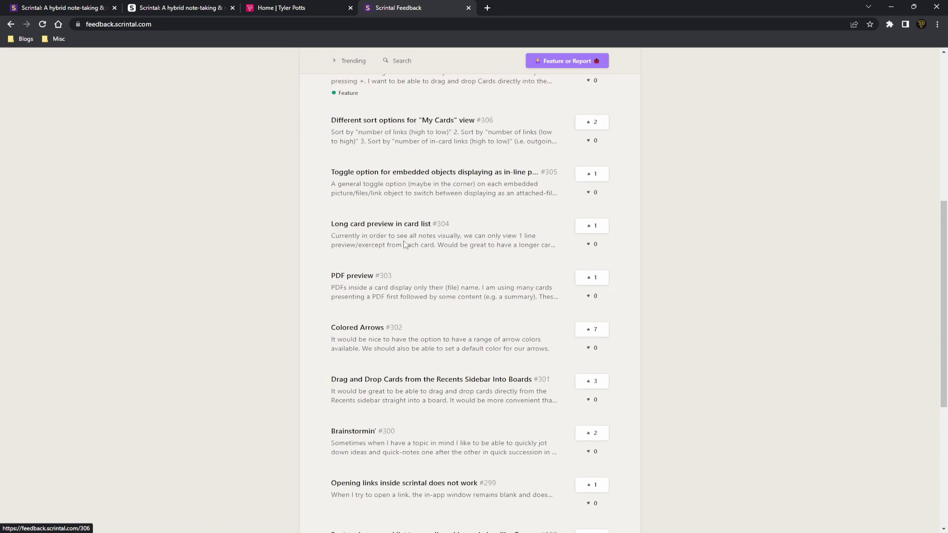
{"action": "scroll", "coordinate": [567, 214], "scroll_direction": "up", "scroll_amount": 8}
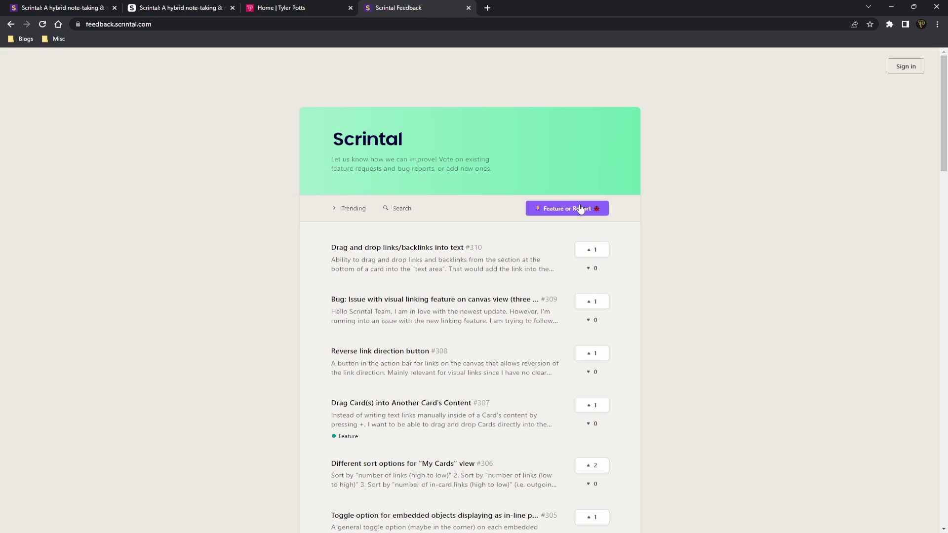
{"action": "left_click", "coordinate": [347, 209]}
{"action": "left_click", "coordinate": [398, 262]}
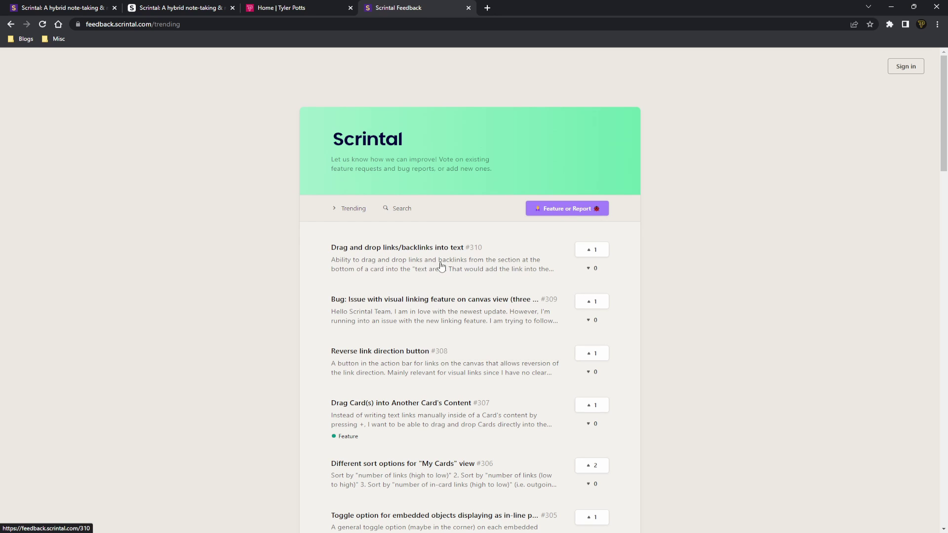
Sort the feedback requests by Most voted
{"action": "left_click", "coordinate": [334, 211]}
{"action": "left_click", "coordinate": [375, 275]}
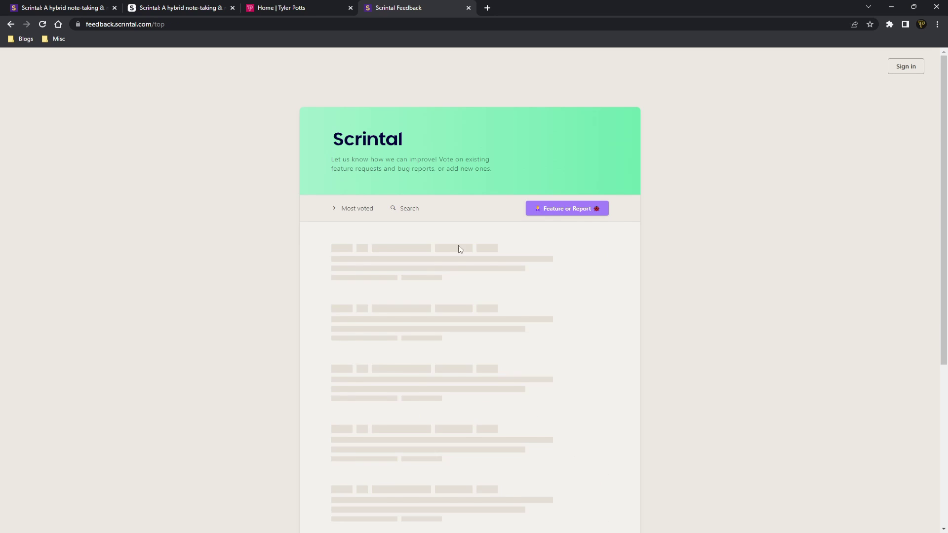
{"action": "scroll", "coordinate": [349, 252], "scroll_direction": "down", "scroll_amount": 6}
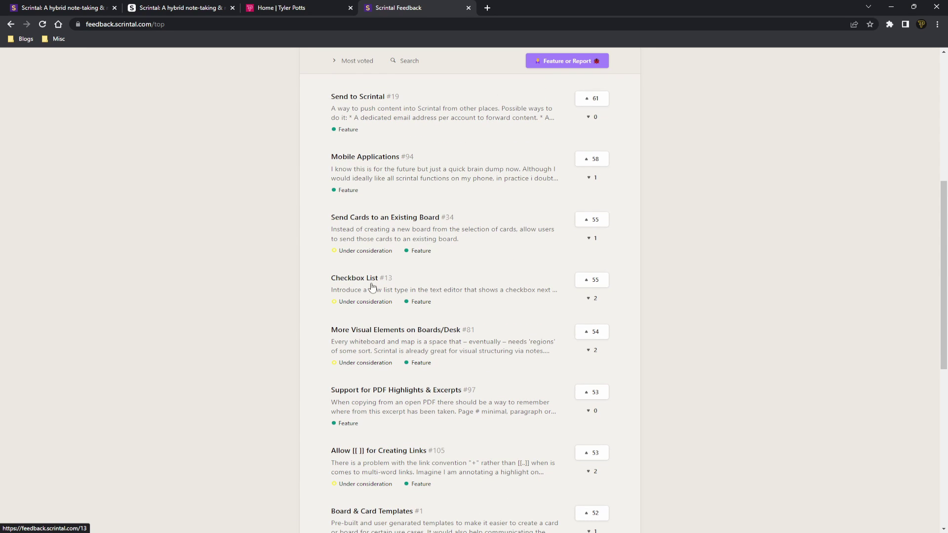
View the Checkbox List request details, close them, and scroll through the list
{"action": "left_click", "coordinate": [396, 297]}
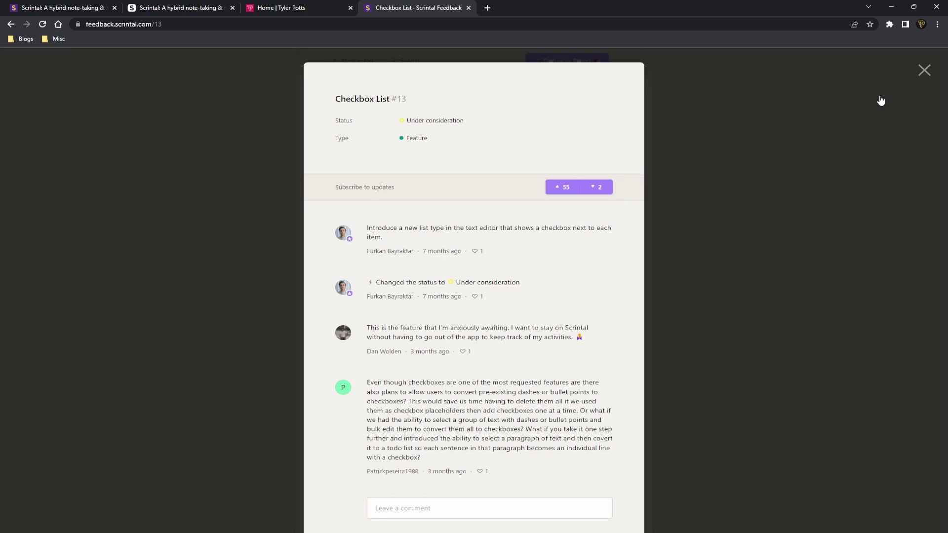
{"action": "left_click", "coordinate": [924, 69]}
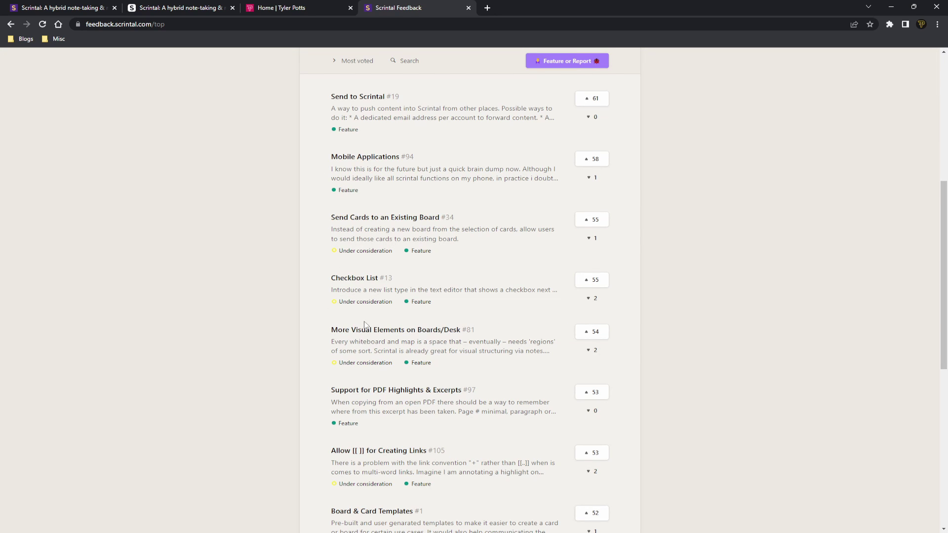
{"action": "scroll", "coordinate": [485, 270], "scroll_direction": "up", "scroll_amount": 1}
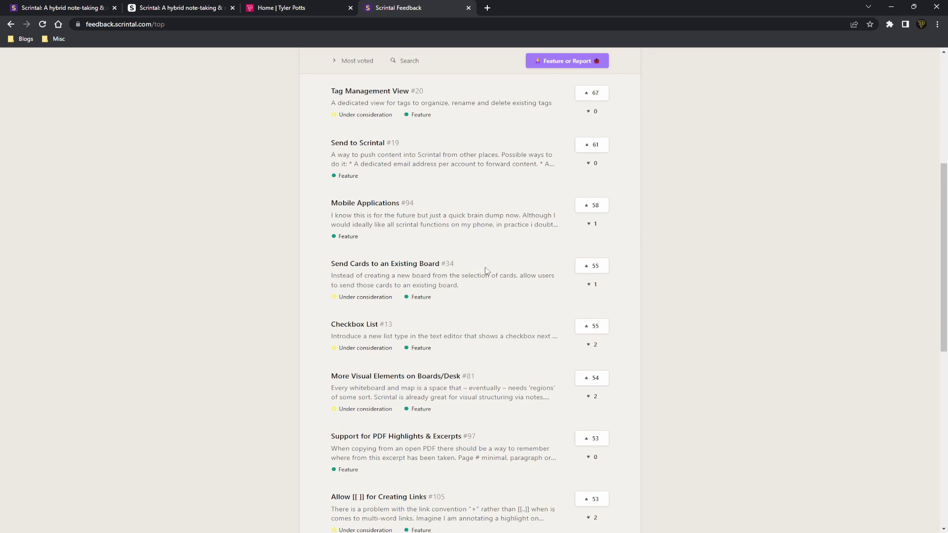
{"action": "scroll", "coordinate": [415, 263], "scroll_direction": "up", "scroll_amount": 2}
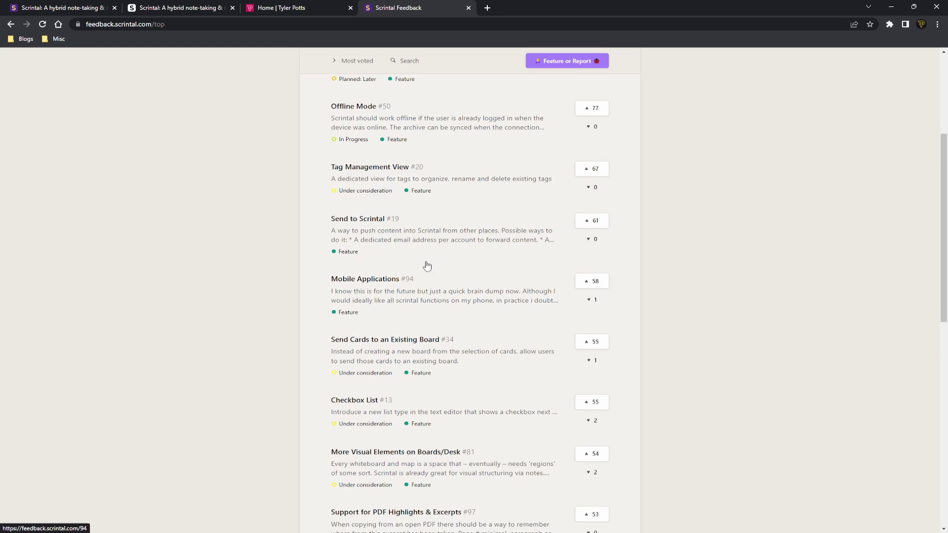
{"action": "scroll", "coordinate": [473, 214], "scroll_direction": "up", "scroll_amount": 2}
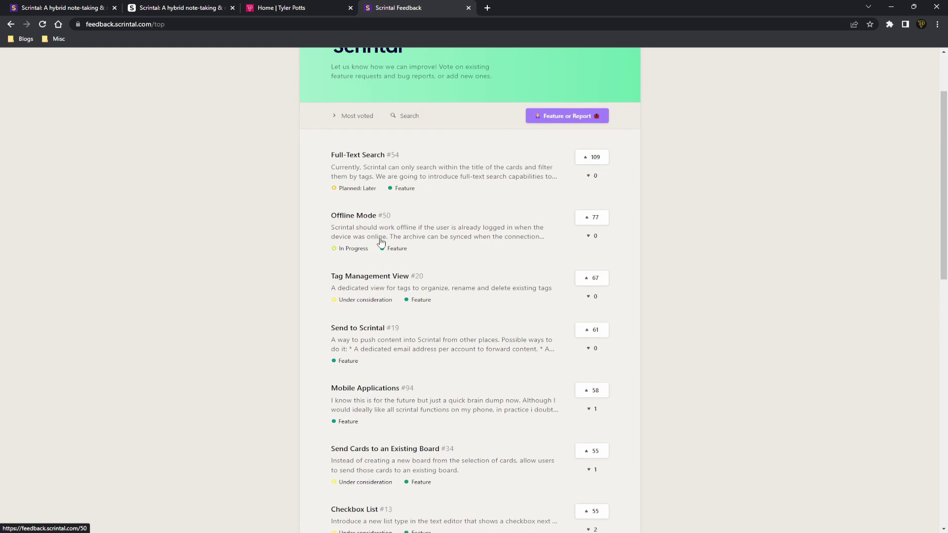
{"action": "scroll", "coordinate": [346, 296], "scroll_direction": "down", "scroll_amount": 6}
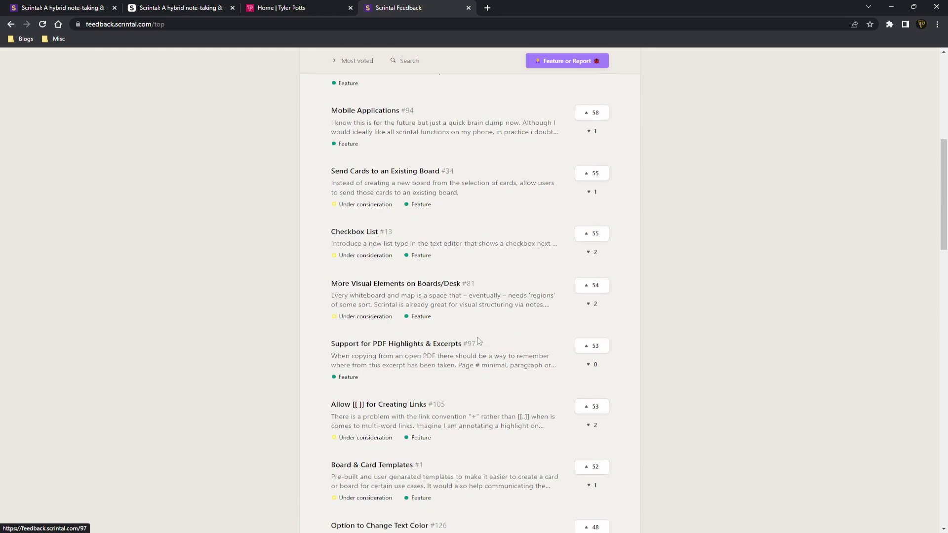
{"action": "scroll", "coordinate": [363, 435], "scroll_direction": "down", "scroll_amount": 4}
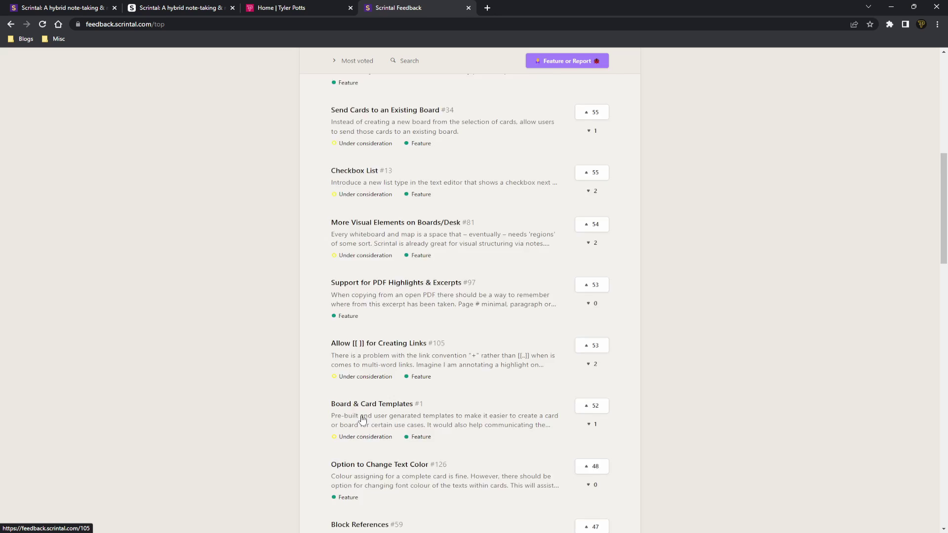
{"action": "scroll", "coordinate": [351, 403], "scroll_direction": "down", "scroll_amount": 5}
{"action": "scroll", "coordinate": [466, 355], "scroll_direction": "up", "scroll_amount": 15}
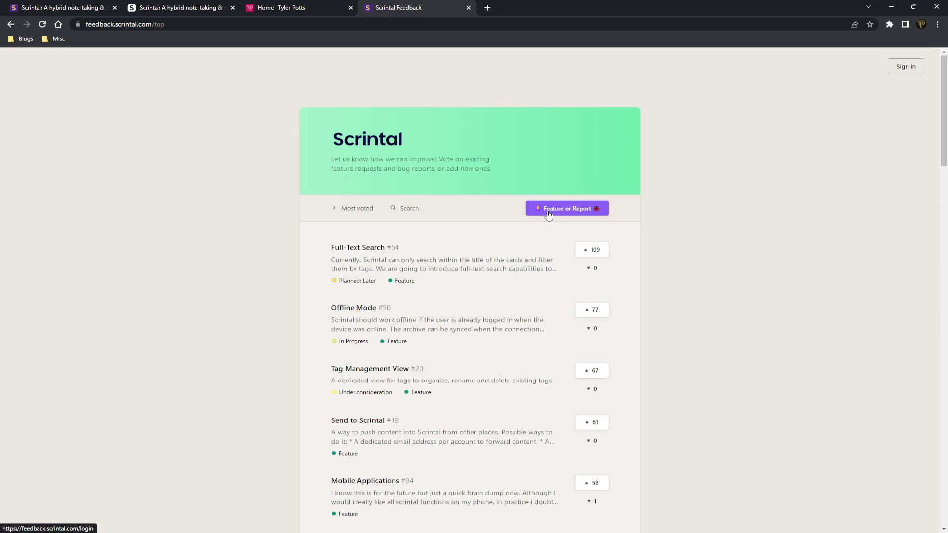
Filter by Planned: Later, then In Progress, clear the filter, and scroll the list
{"action": "left_click", "coordinate": [353, 280]}
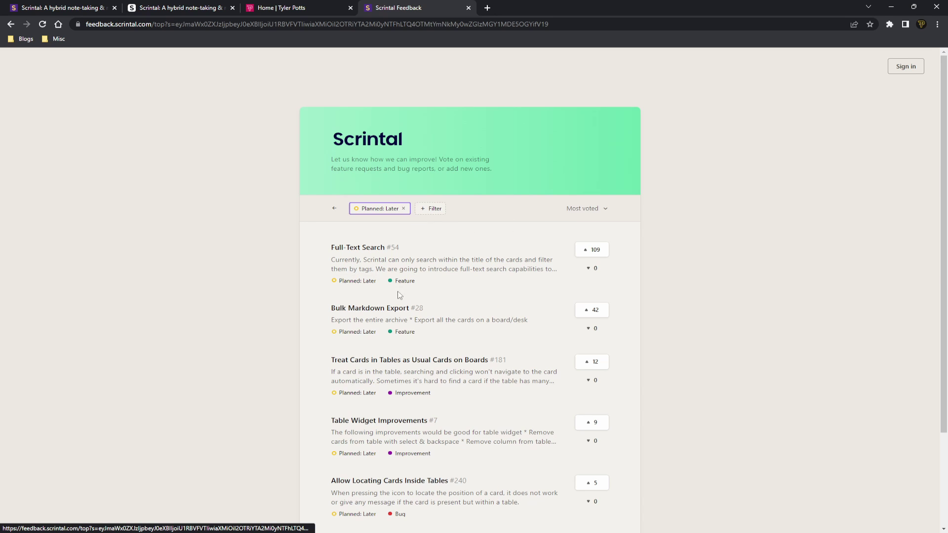
{"action": "key", "text": "alt+Left"}
{"action": "left_click", "coordinate": [353, 341]}
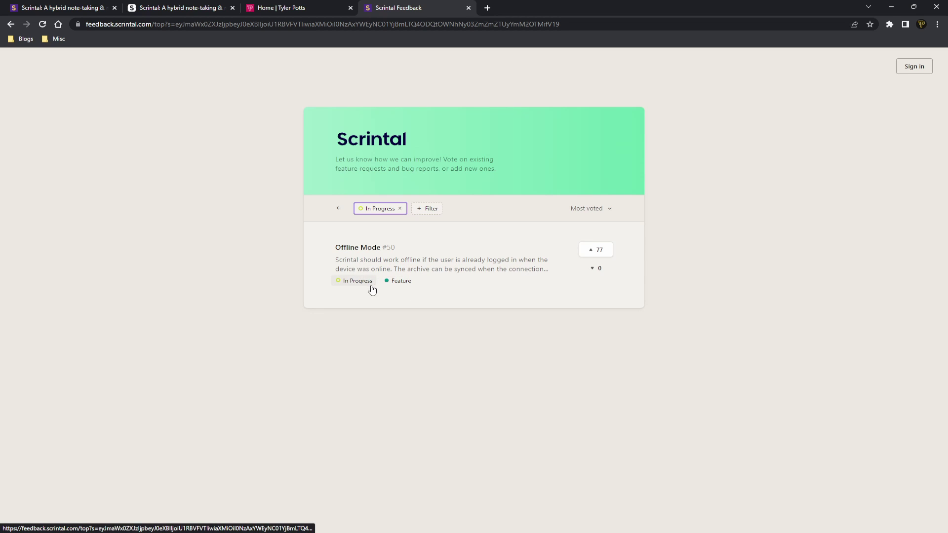
{"action": "left_click", "coordinate": [338, 208]}
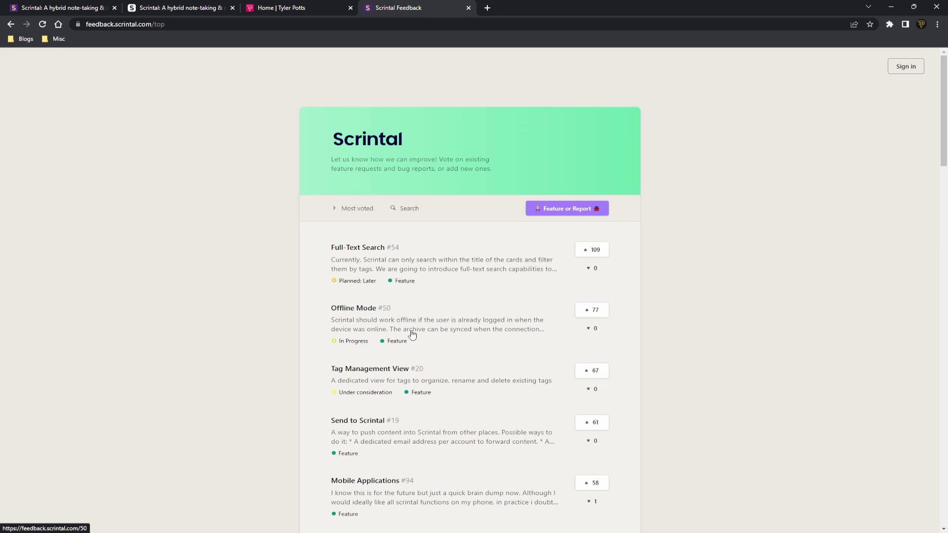
{"action": "scroll", "coordinate": [409, 336], "scroll_direction": "down", "scroll_amount": 3}
{"action": "scroll", "coordinate": [410, 306], "scroll_direction": "down", "scroll_amount": 15}
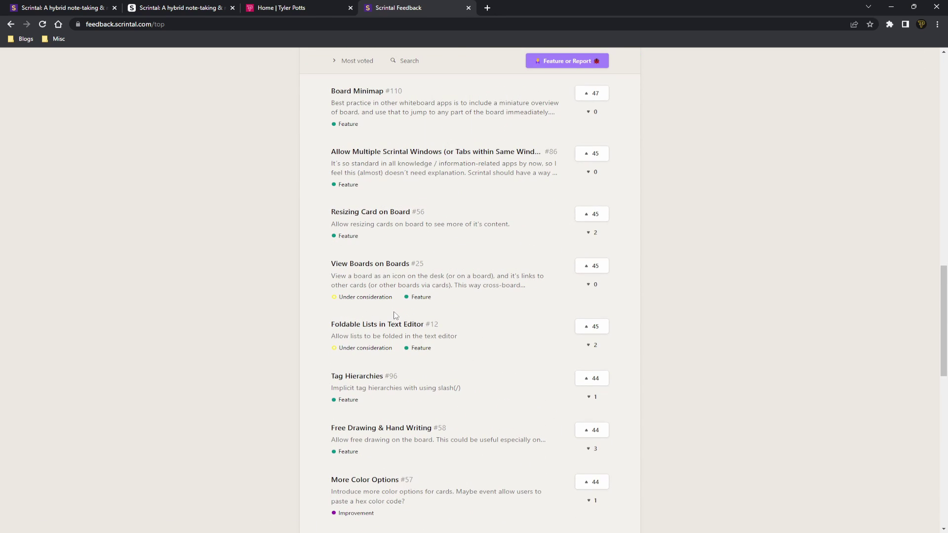
{"action": "scroll", "coordinate": [376, 338], "scroll_direction": "down", "scroll_amount": 5}
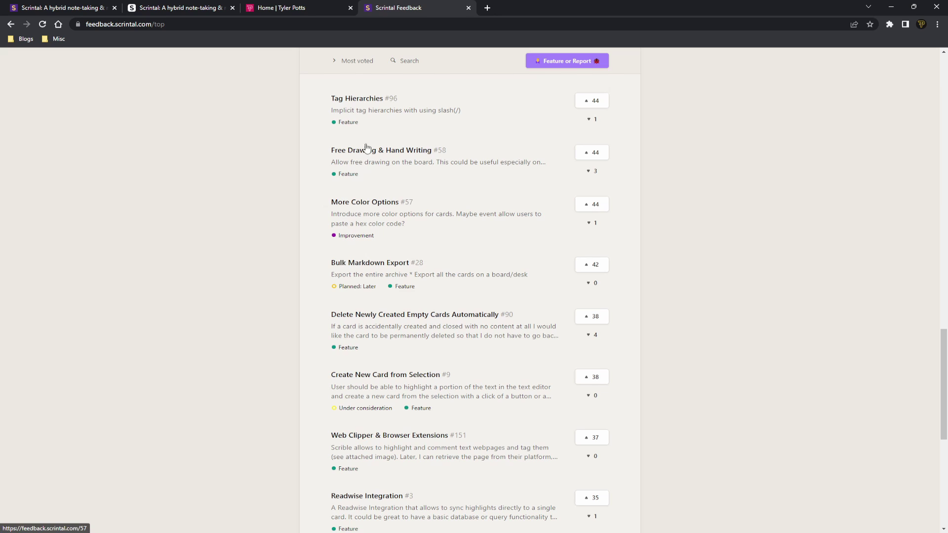
{"action": "scroll", "coordinate": [318, 183], "scroll_direction": "up", "scroll_amount": 20}
{"action": "key", "text": "ctrl+w"}
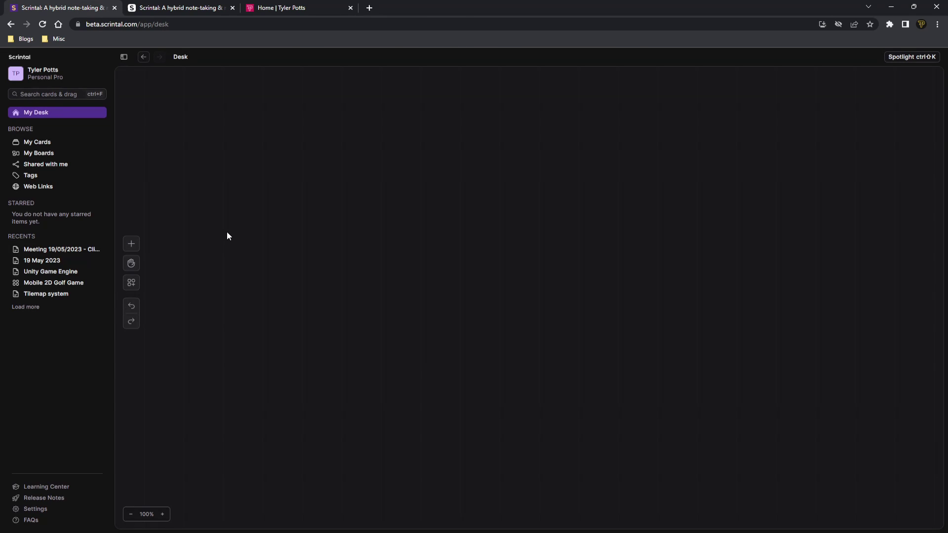